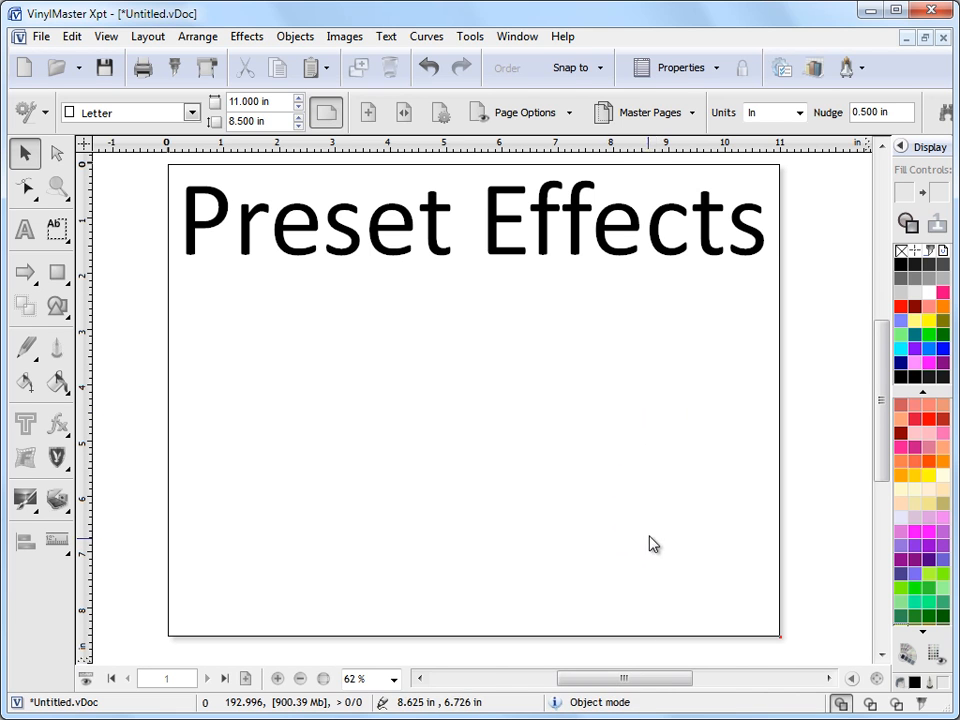
Add the letter "a" as artistic text in the empty area beside the page and move it slightly down and to one side.
left_click_drag(662, 679, 524, 686)
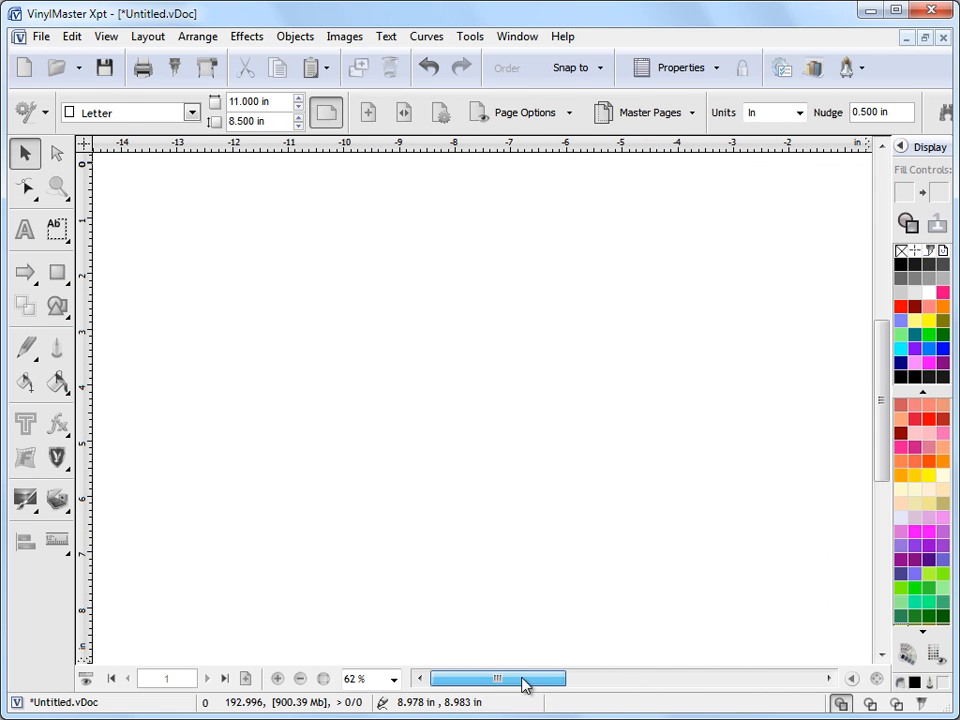
left_click(25, 234)
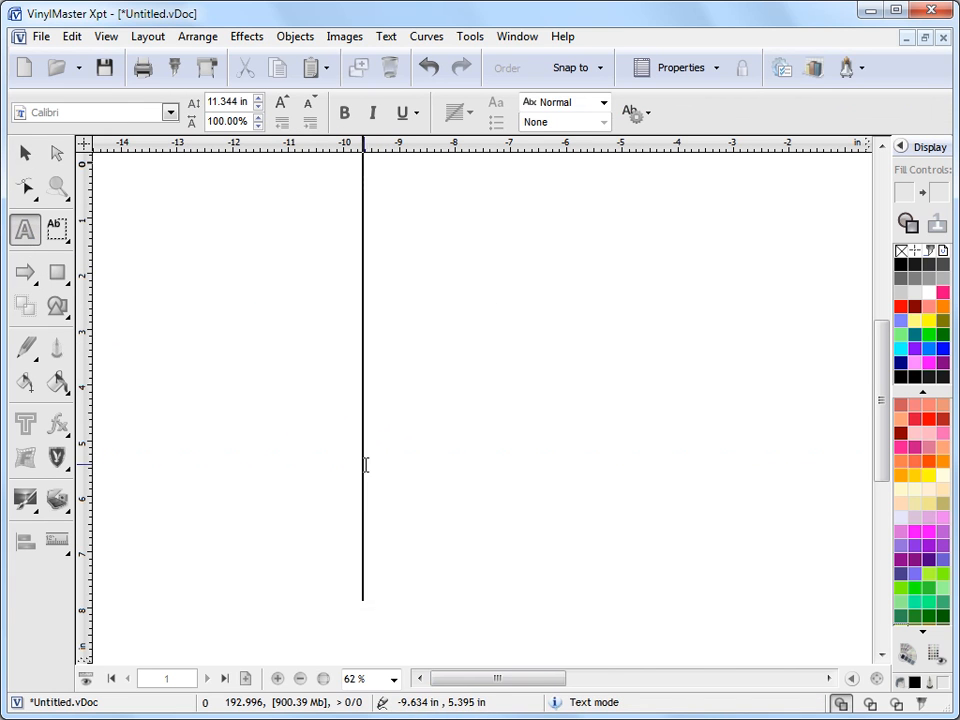
type("a")
left_click(25, 152)
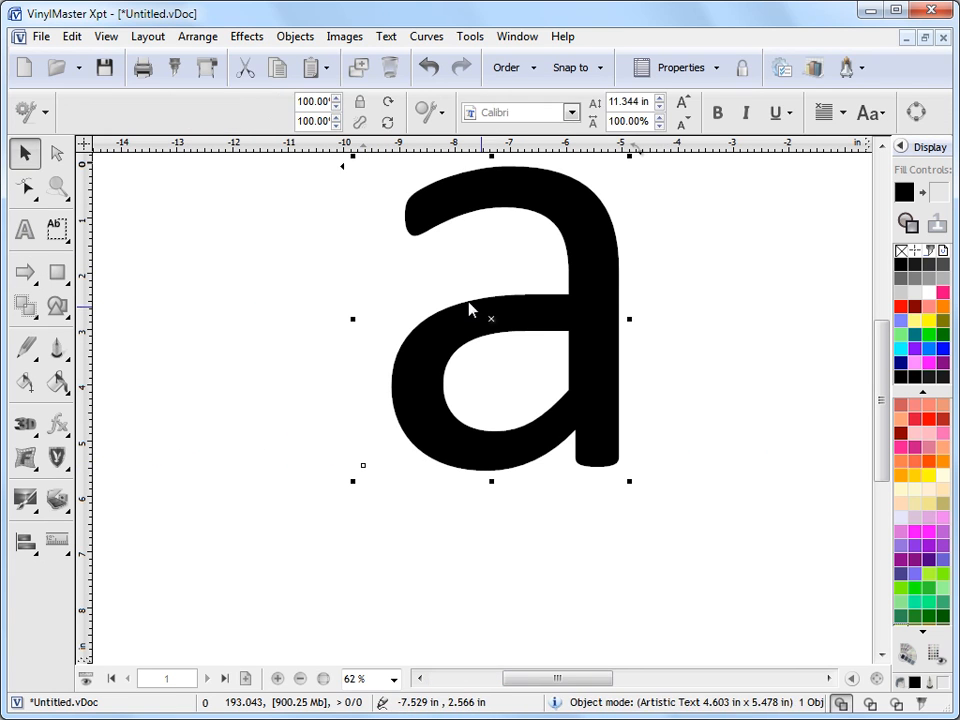
left_click_drag(489, 317, 474, 354)
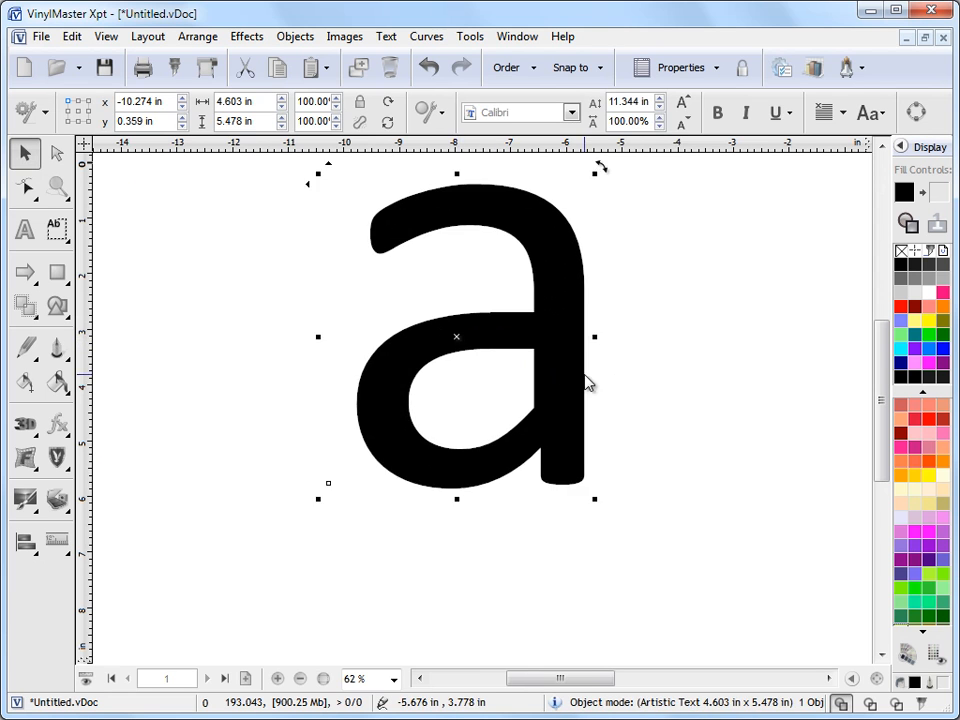
scroll(588, 383, "up", 1)
left_click_drag(594, 342, 593, 393)
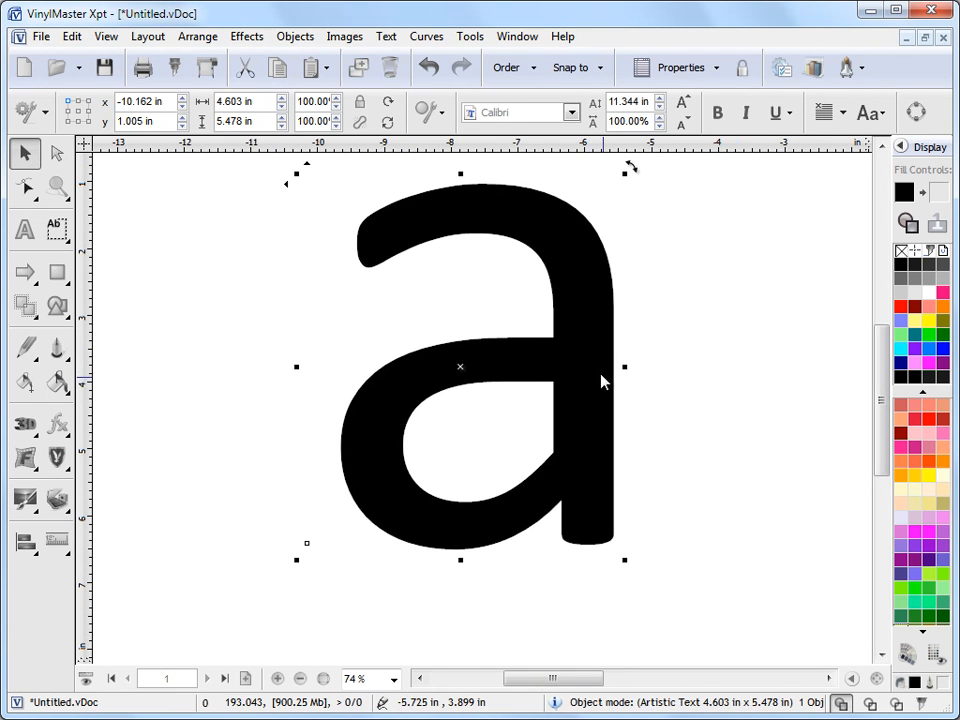
Open the preset effects library and browse its categories from Assorted through to Wrought Iron.
left_click(66, 425)
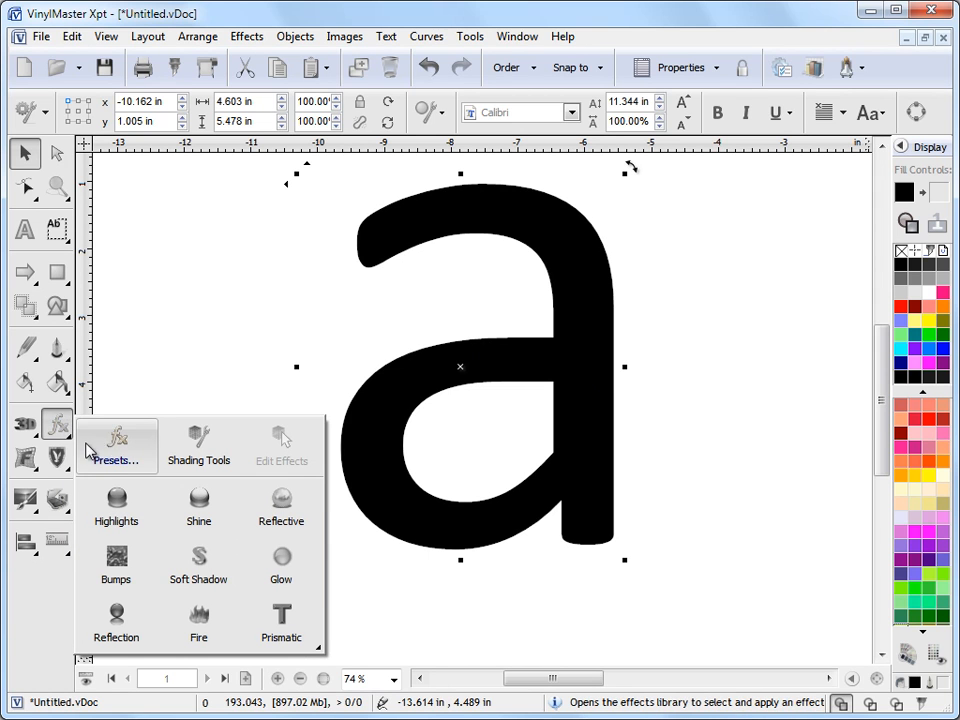
left_click(118, 450)
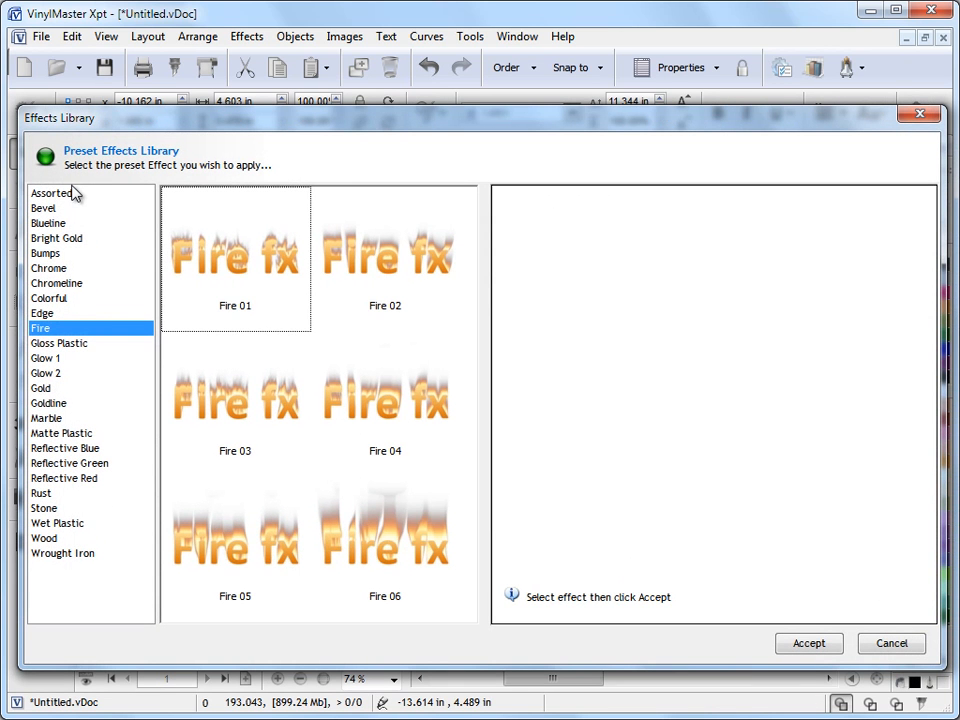
left_click(73, 194)
left_click(70, 208)
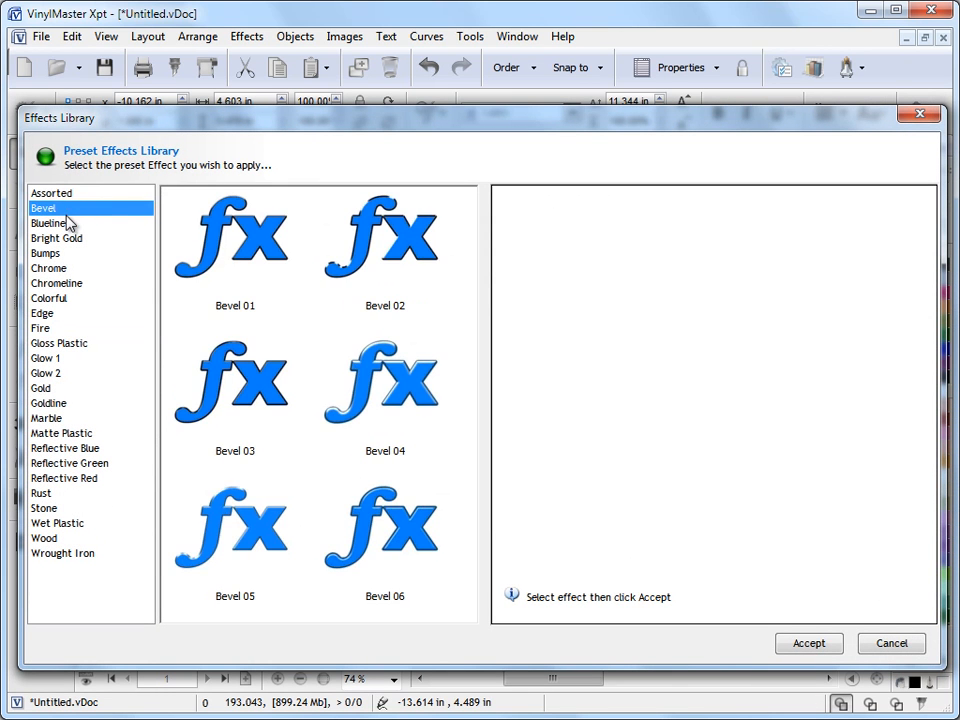
left_click(66, 223)
left_click(66, 238)
key("Down")
key("Down")
key("Down")
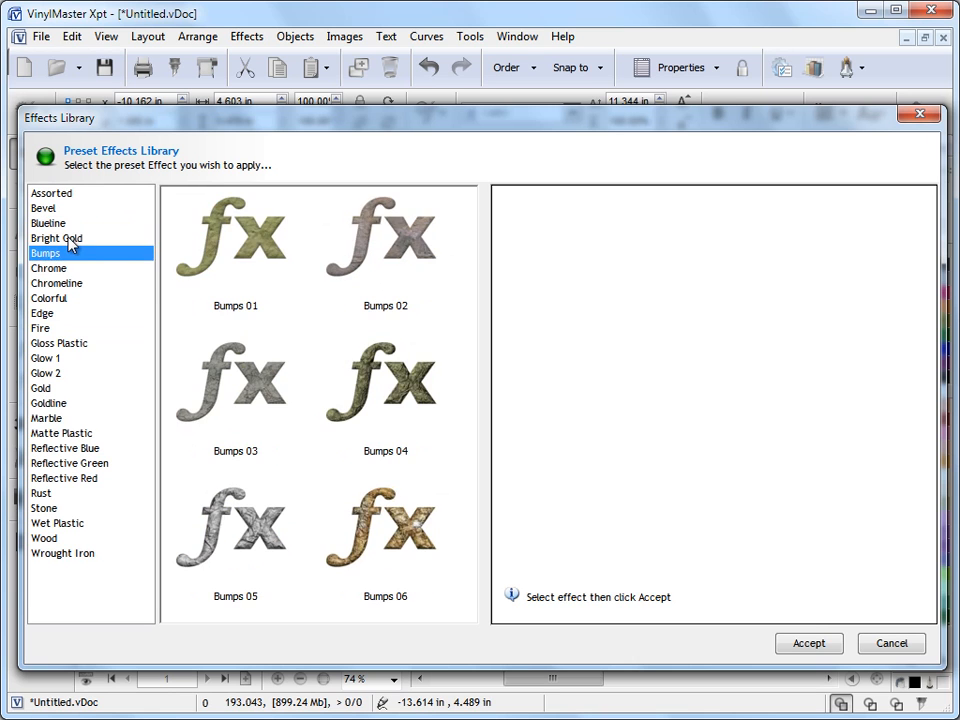
key("Down")
key("Down")
key("Down")
key("Down")
key("Down")
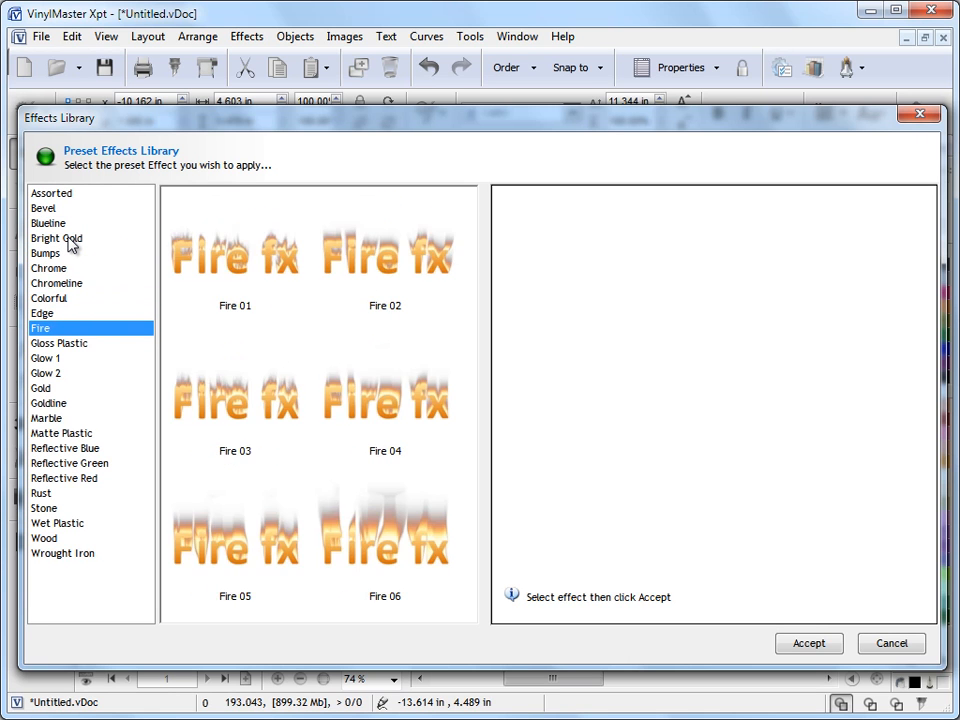
key("Down")
key("Down")
key("Down")
key("Down")
key("Down")
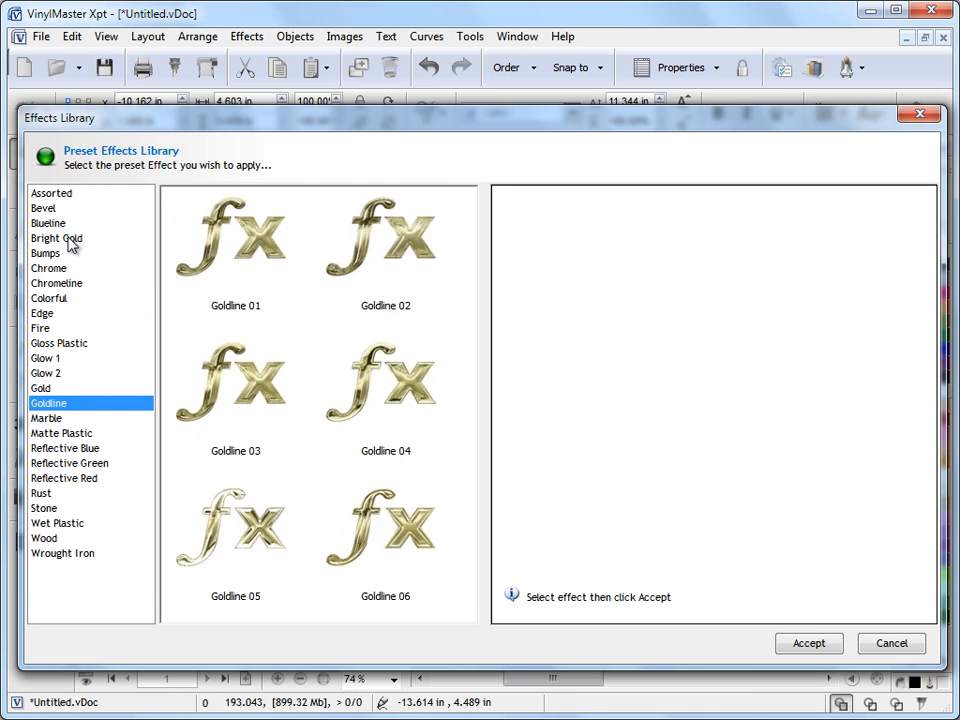
key("Down")
key("Down")
key("Down")
key("Down")
key("Down")
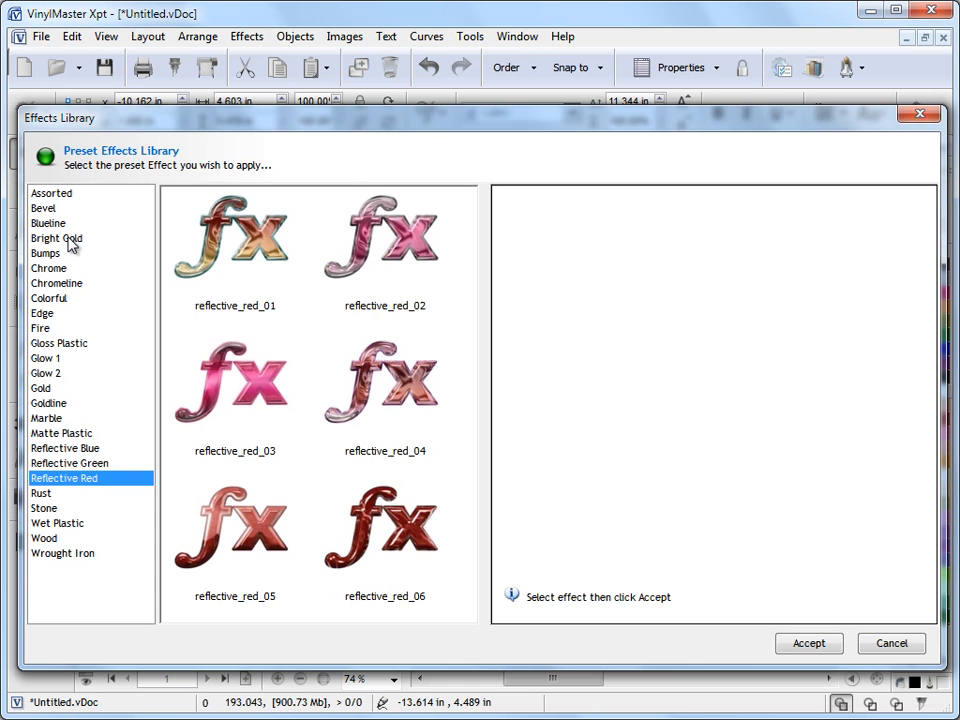
key("Down")
key("Down")
key("Down")
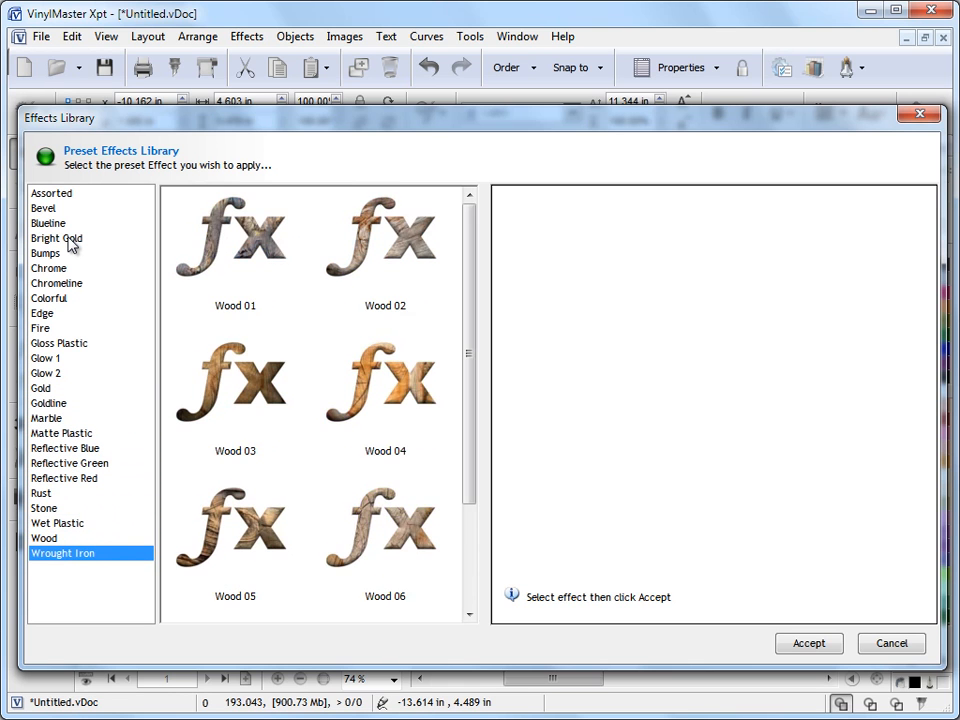
Review the preset effect categories in reverse order, from Wrought Iron back to Assorted.
key("Up")
key("Up")
key("Up")
key("Up")
key("Up")
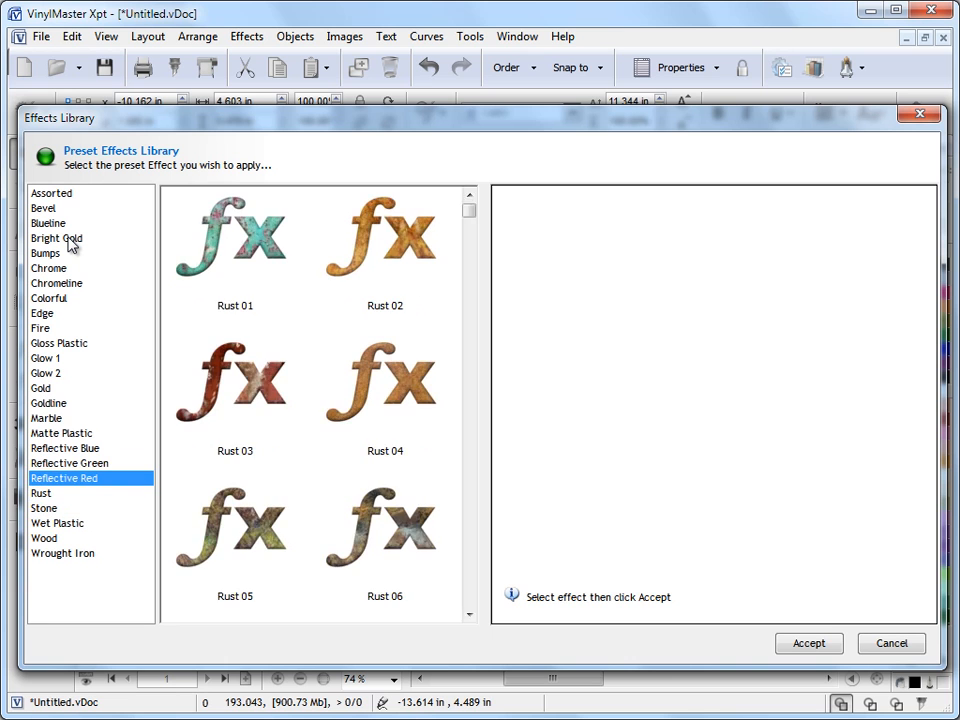
key("Up")
key("Up")
key("Up")
key("Up")
key("Up")
key("Up")
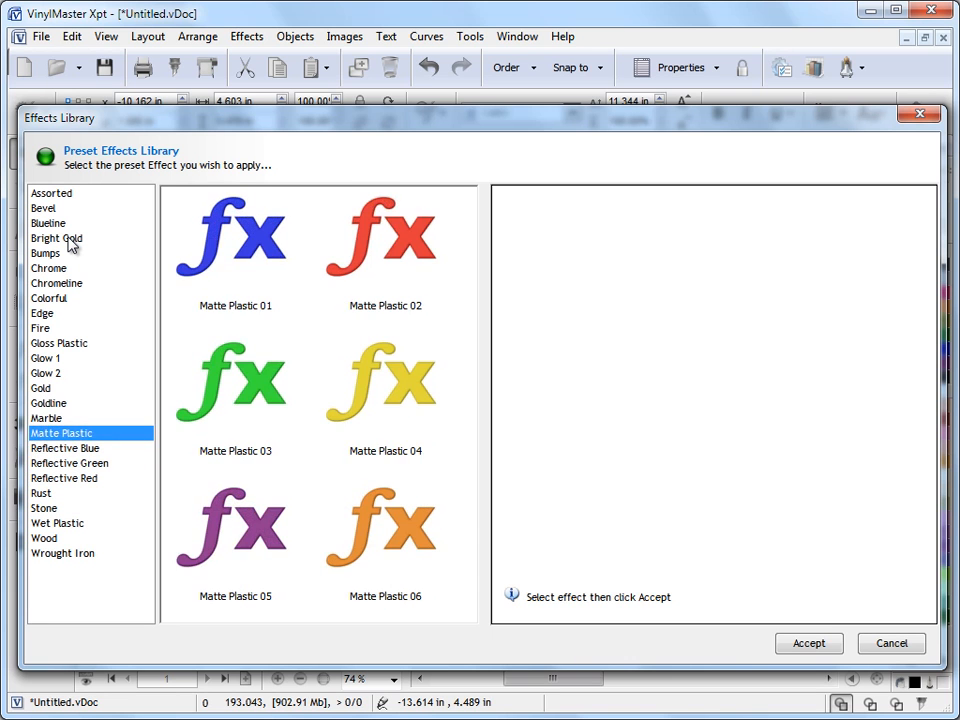
key("Up")
key("Up")
key("Up")
key("Up")
key("Up")
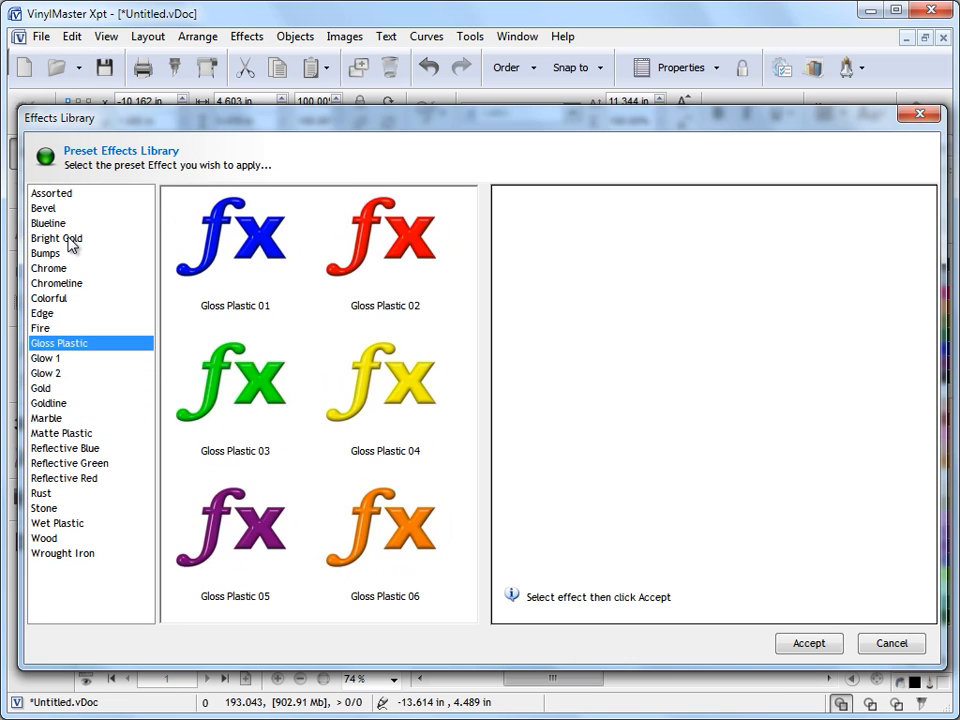
key("Up")
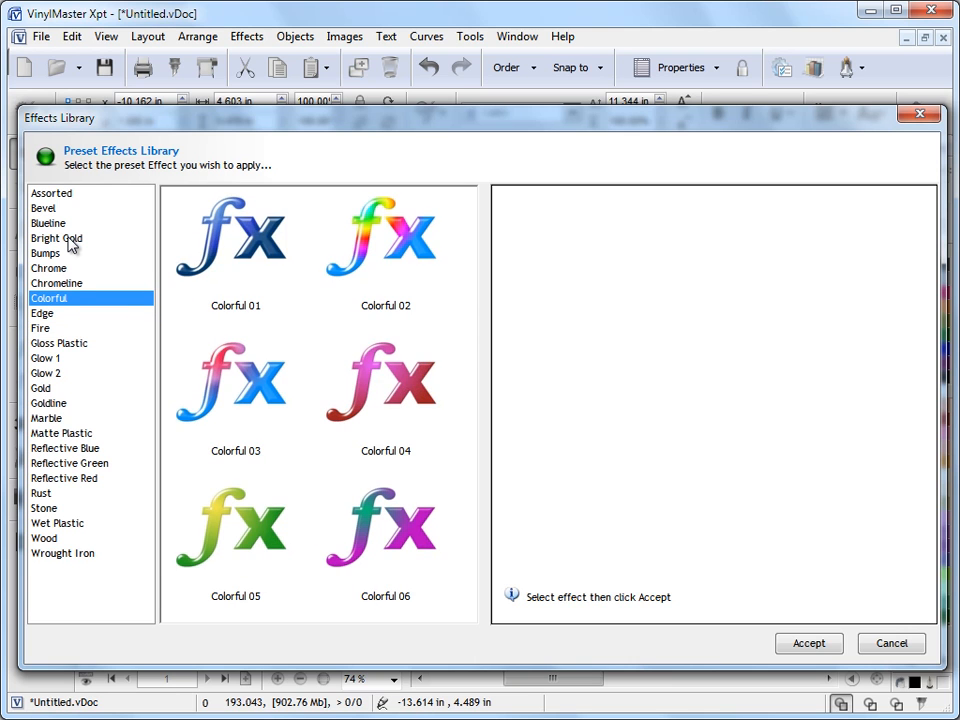
key("Up")
key("Up")
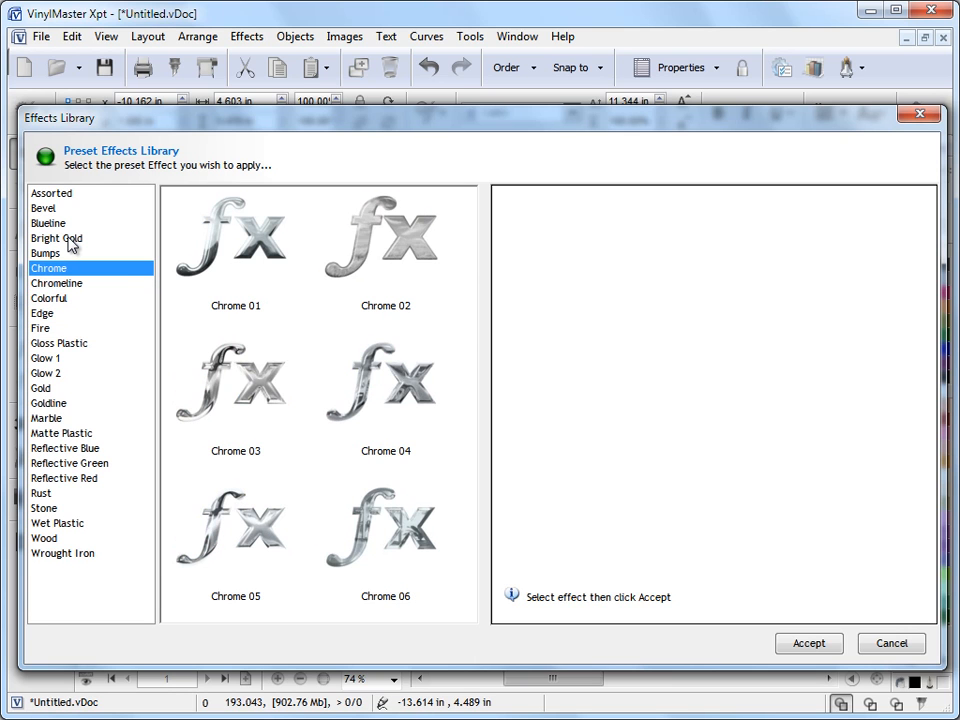
key("Up")
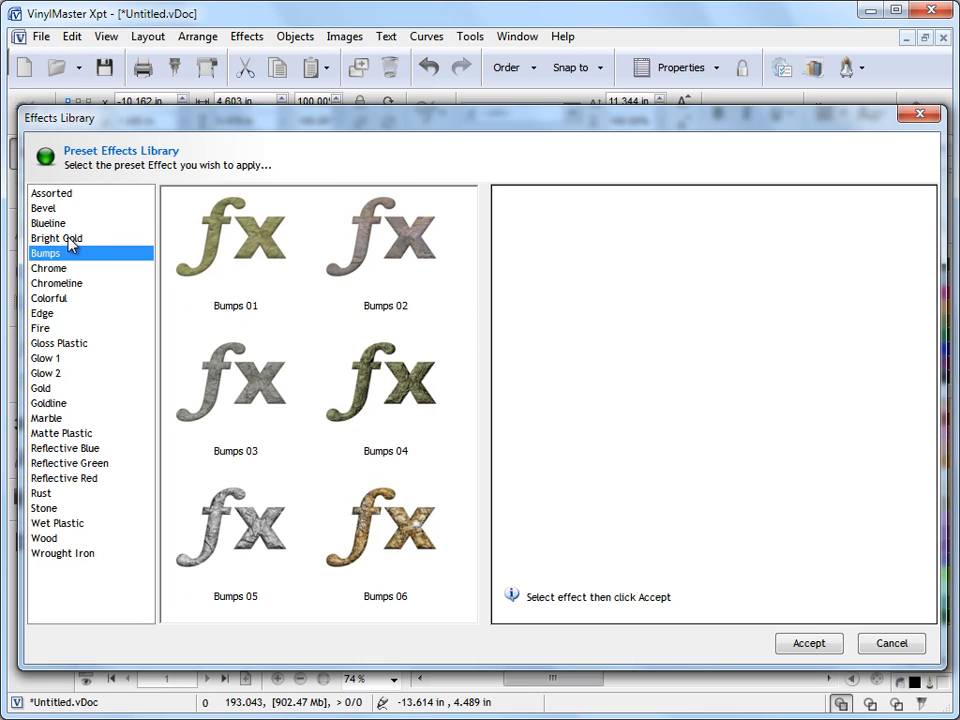
key("Up")
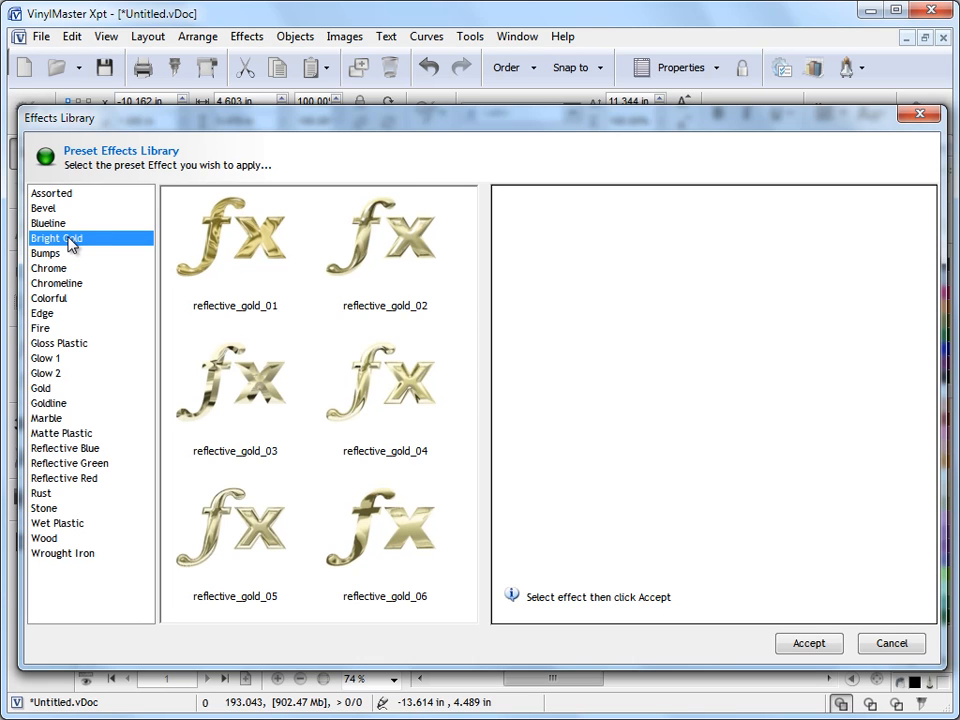
key("Up")
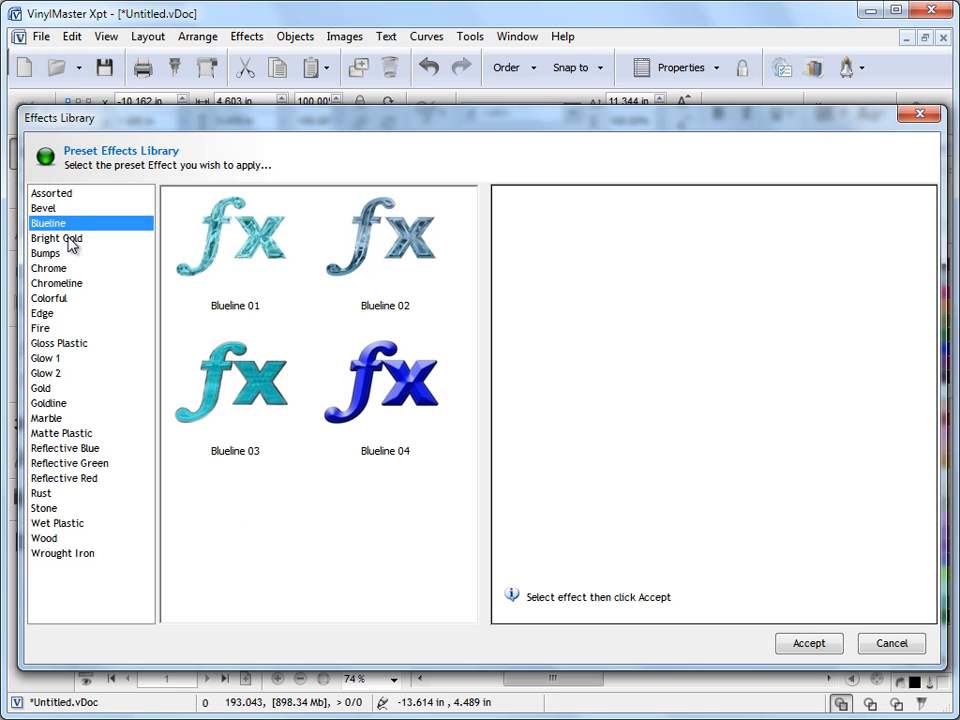
key("Up")
key("Up")
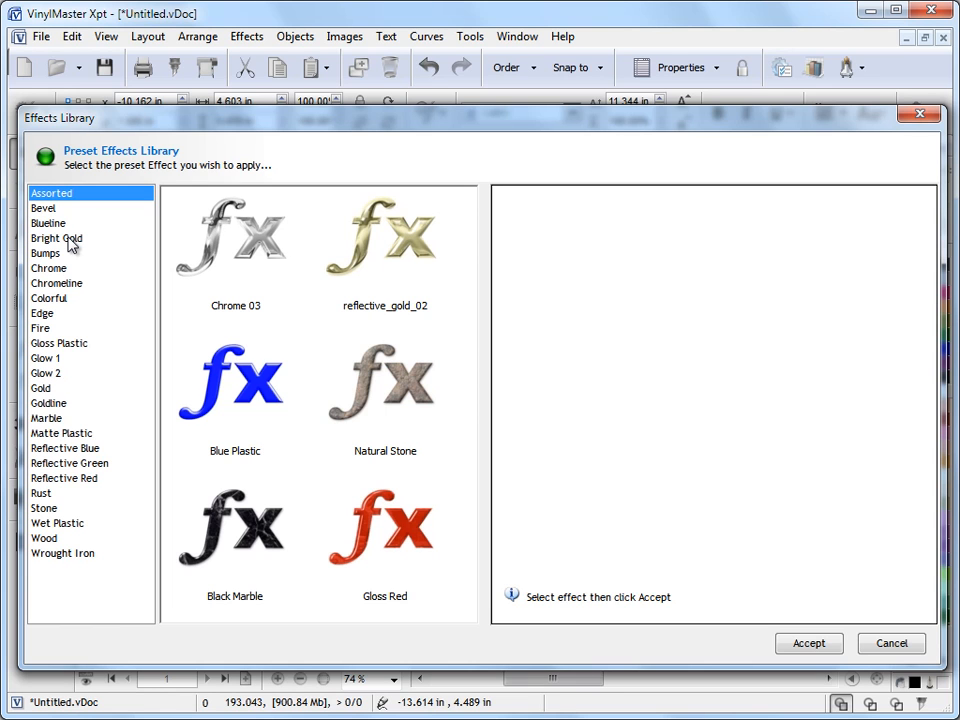
Apply the Chrome 03 preset from the Assorted category to the letter "a" and shift the letter slightly.
left_click(291, 262)
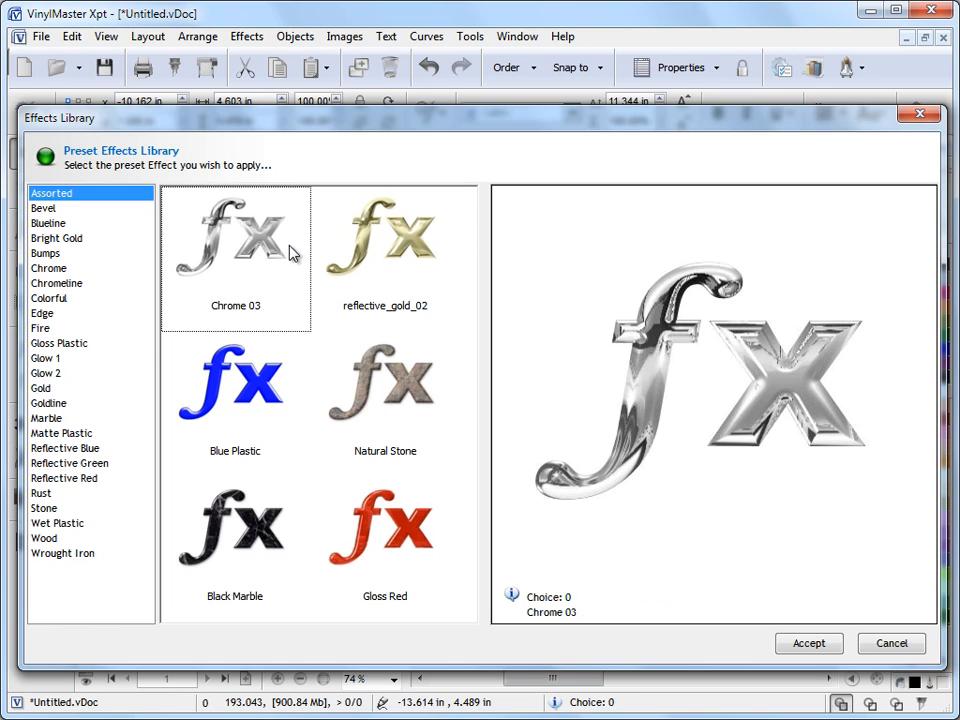
left_click(385, 270)
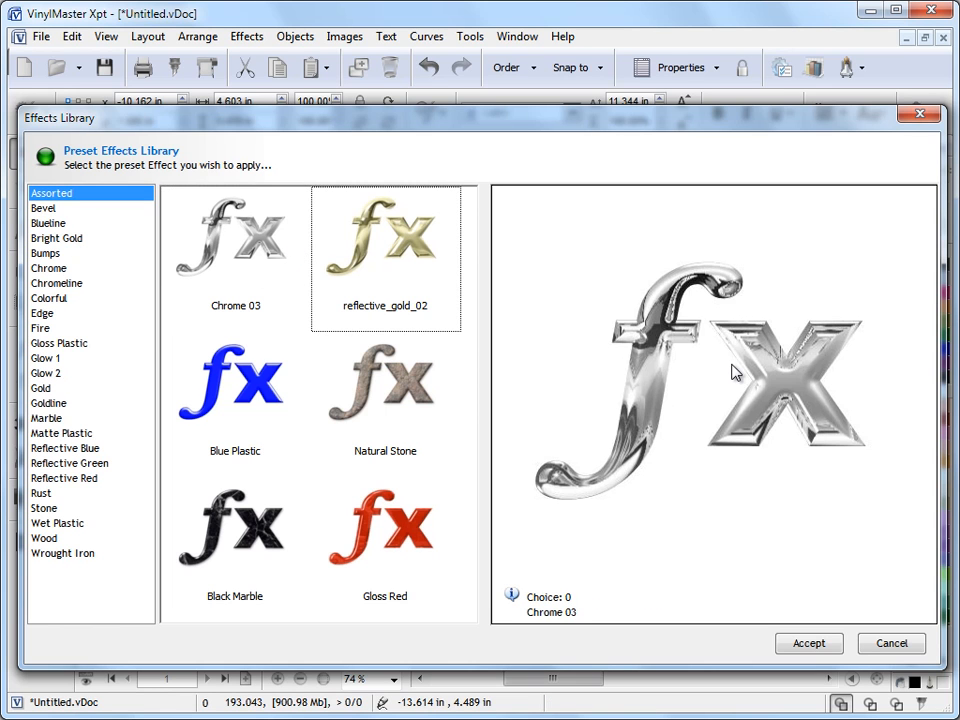
left_click(394, 265)
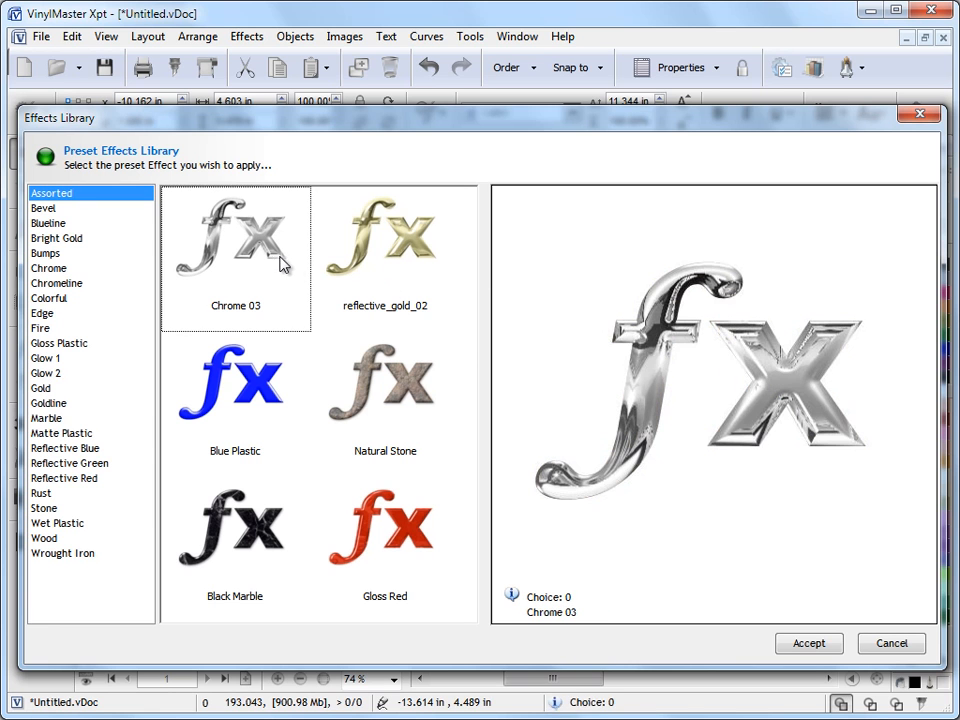
left_click(838, 648)
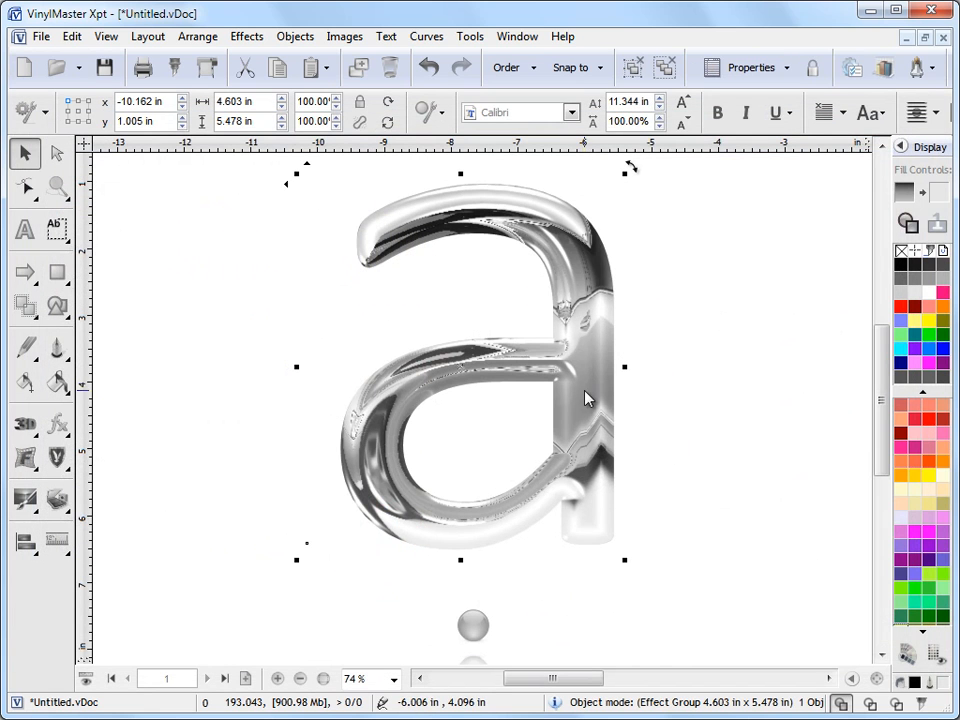
left_click_drag(597, 400, 591, 399)
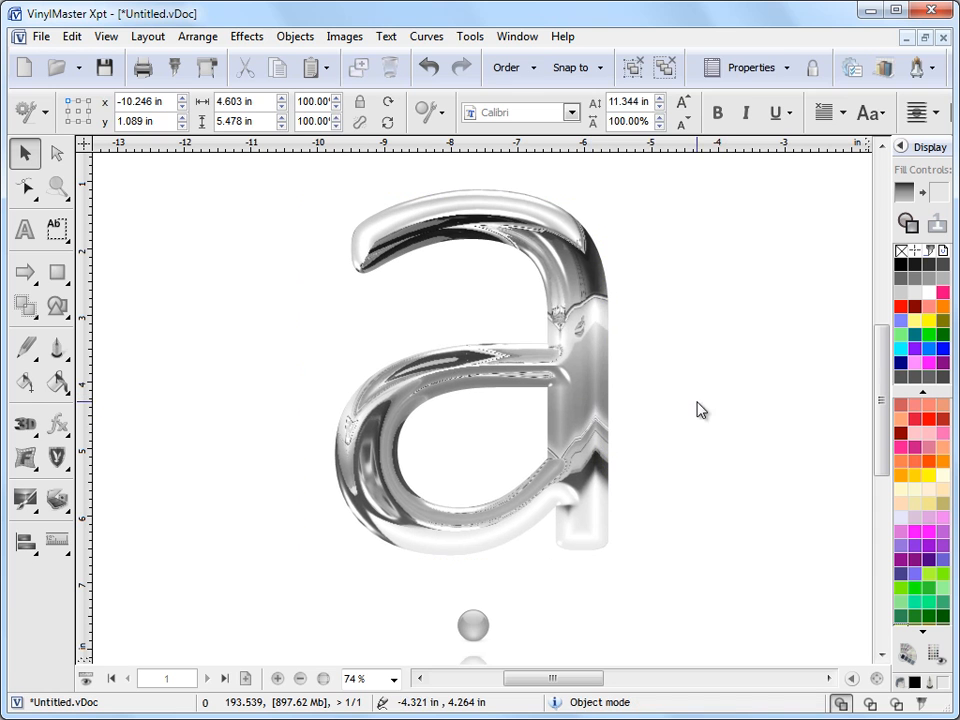
left_click(649, 390)
Apply the Black Marble preset effect from the Assorted category to the chrome letter "a".
left_click(583, 403)
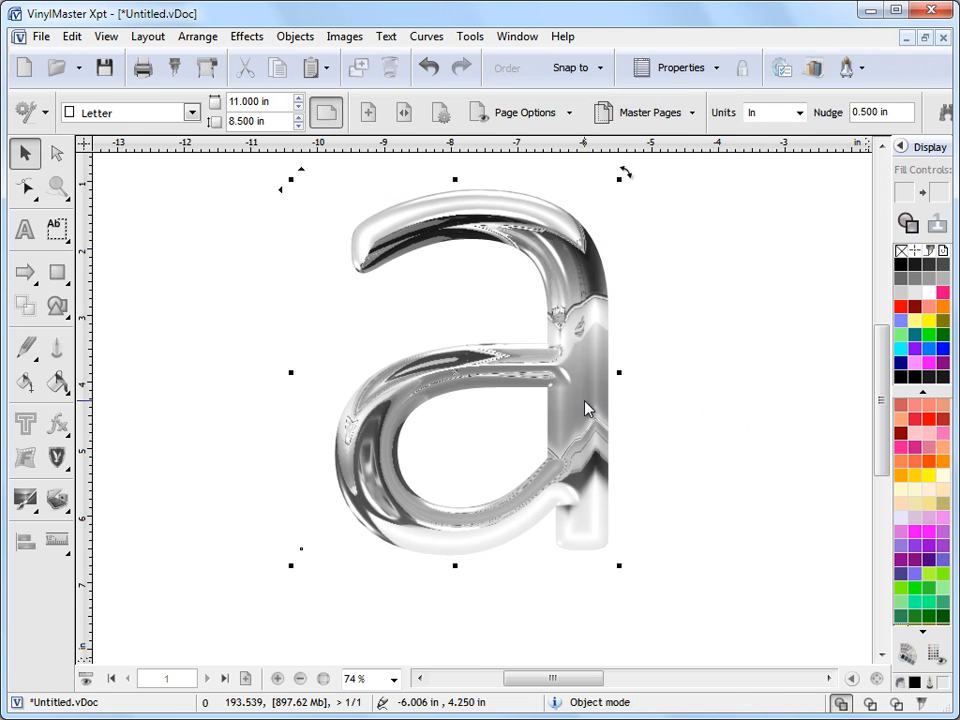
left_click(58, 426)
left_click(104, 442)
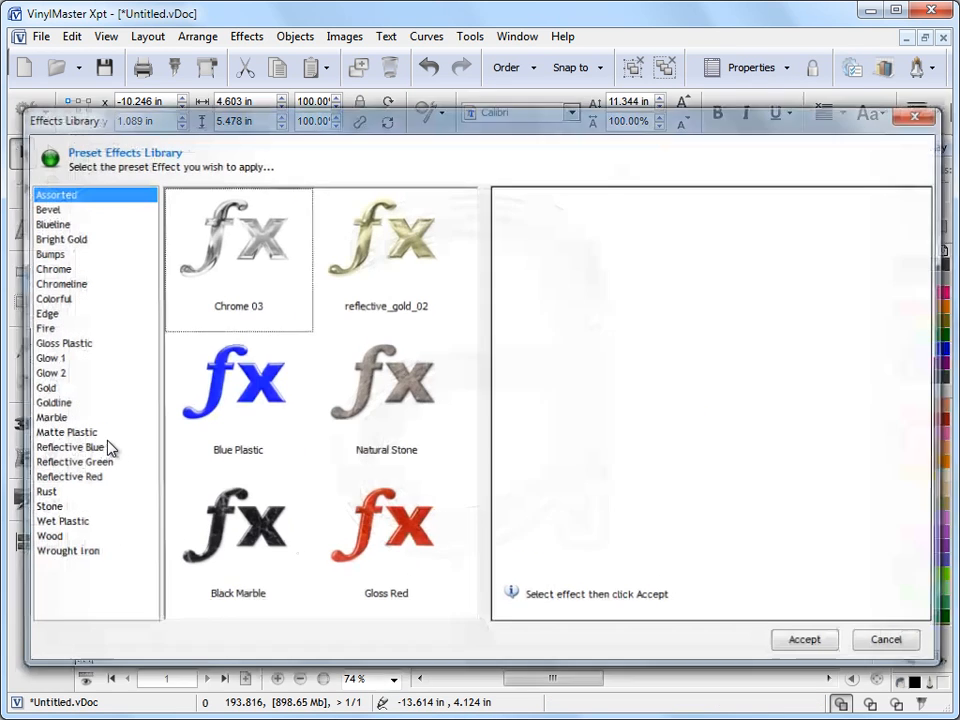
left_click(235, 540)
left_click(808, 644)
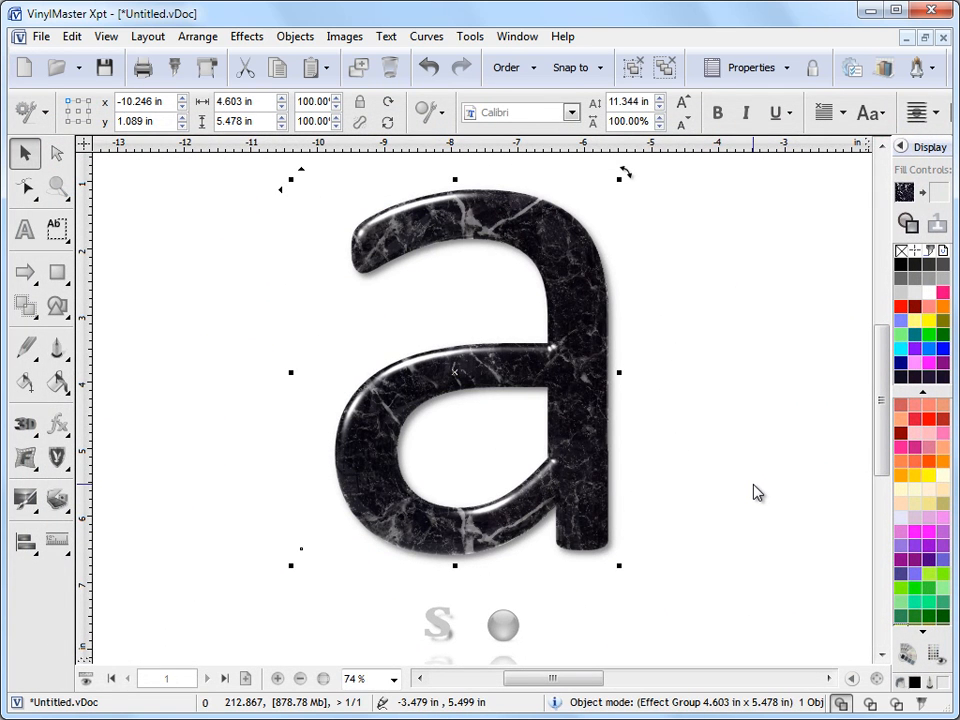
Apply the Goldline 06 preset effect from the Goldline category to the marble letter "a".
left_click(58, 426)
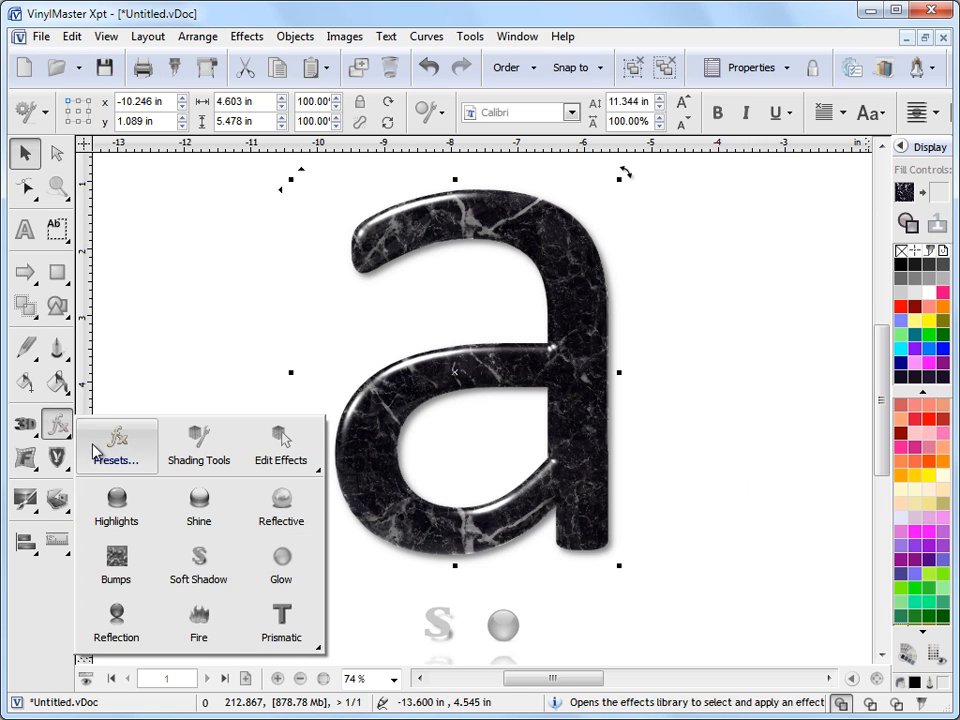
left_click(85, 442)
left_click(82, 404)
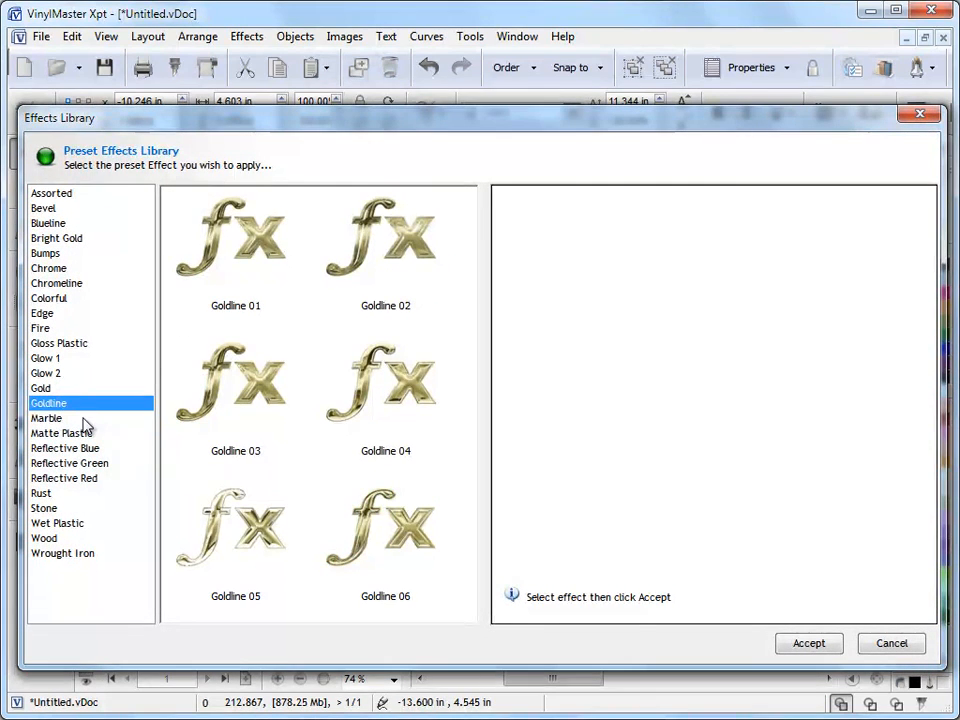
left_click(84, 419)
left_click(87, 434)
key("Up")
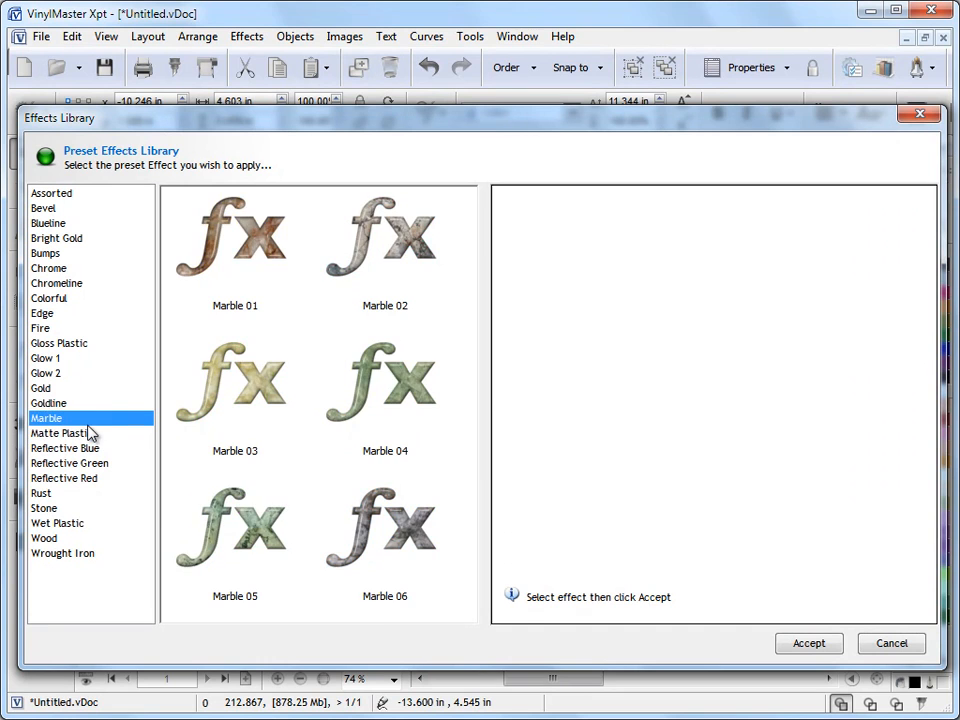
left_click(84, 405)
left_click(380, 530)
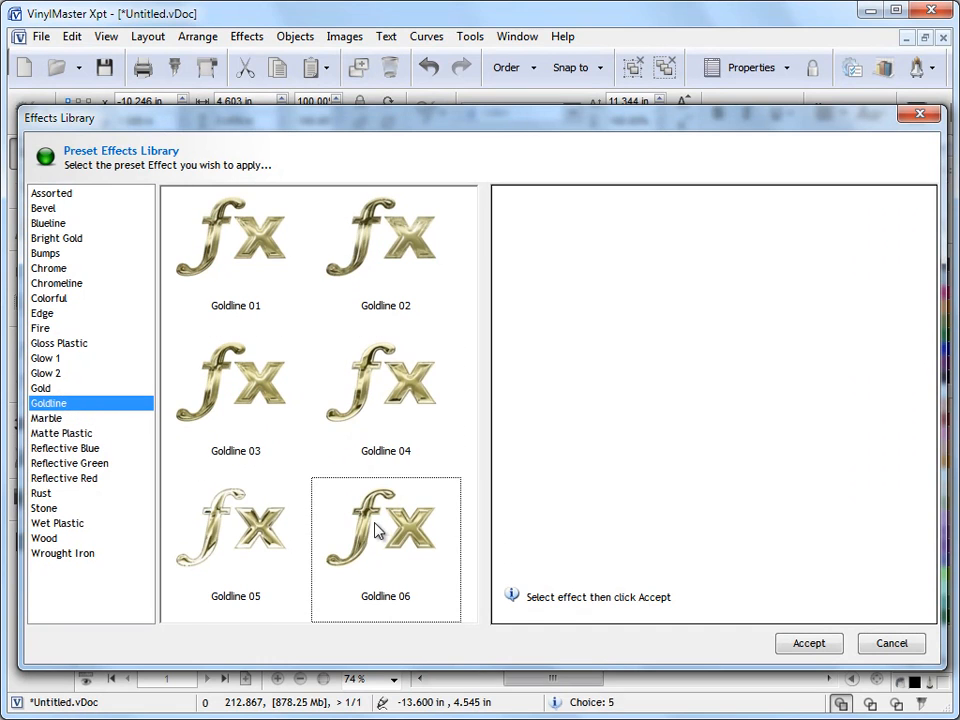
left_click(814, 642)
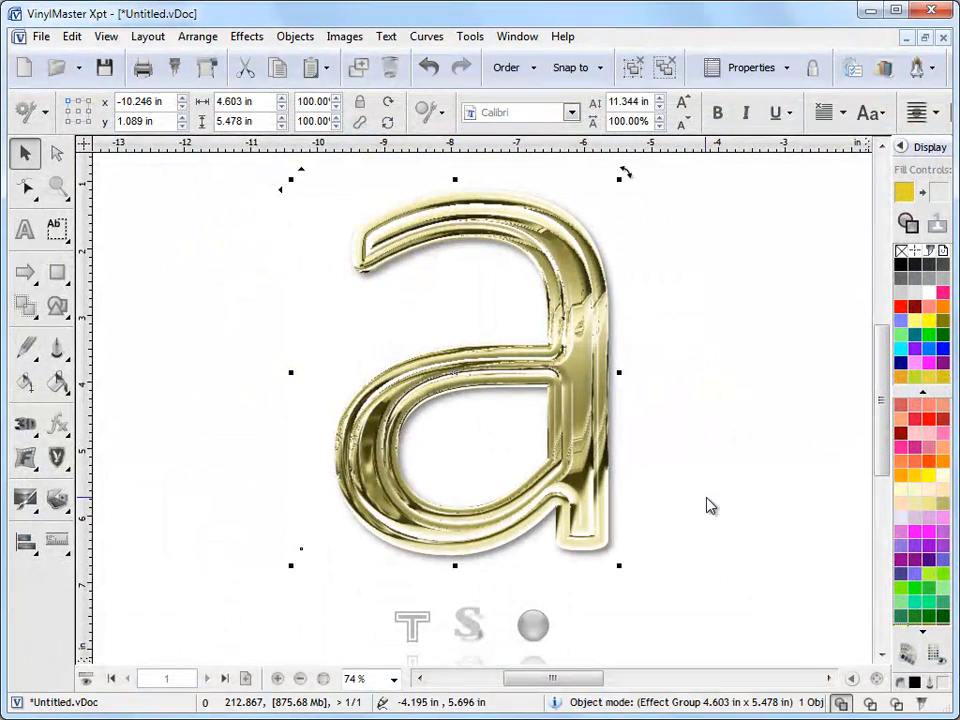
Move the gold letter "a" about 1.95 in to the left across the page.
left_click(750, 489)
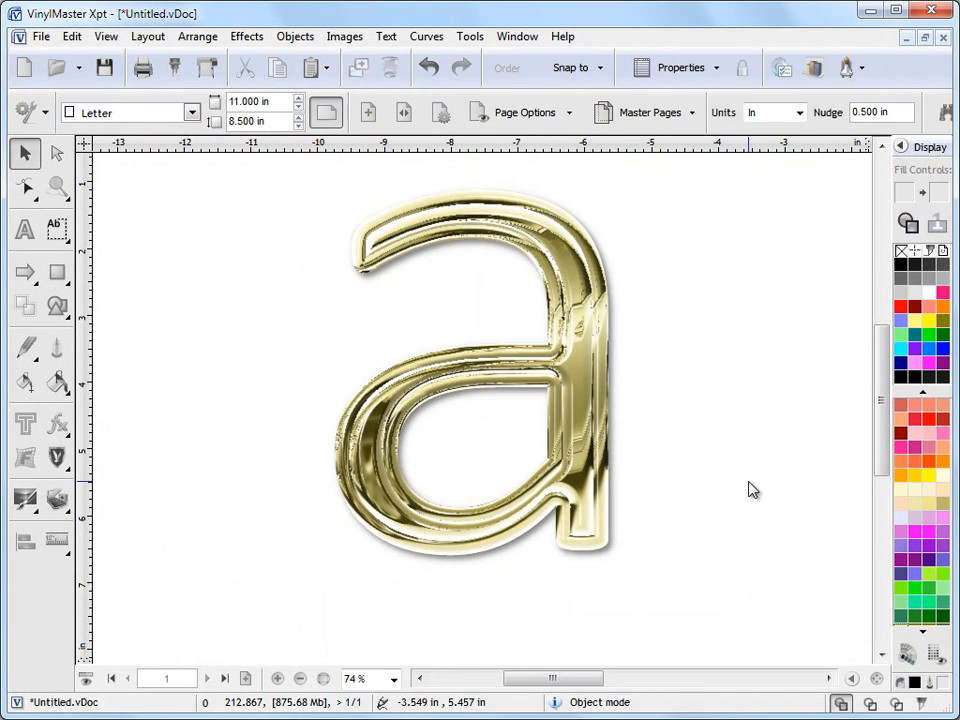
left_click(601, 424)
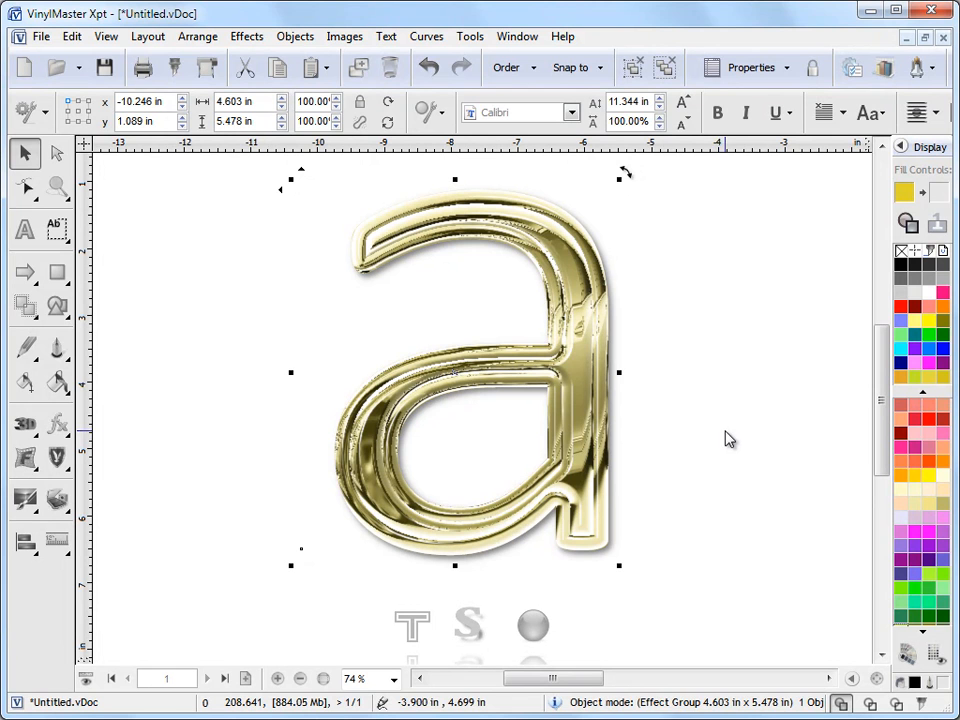
left_click_drag(593, 405, 463, 403)
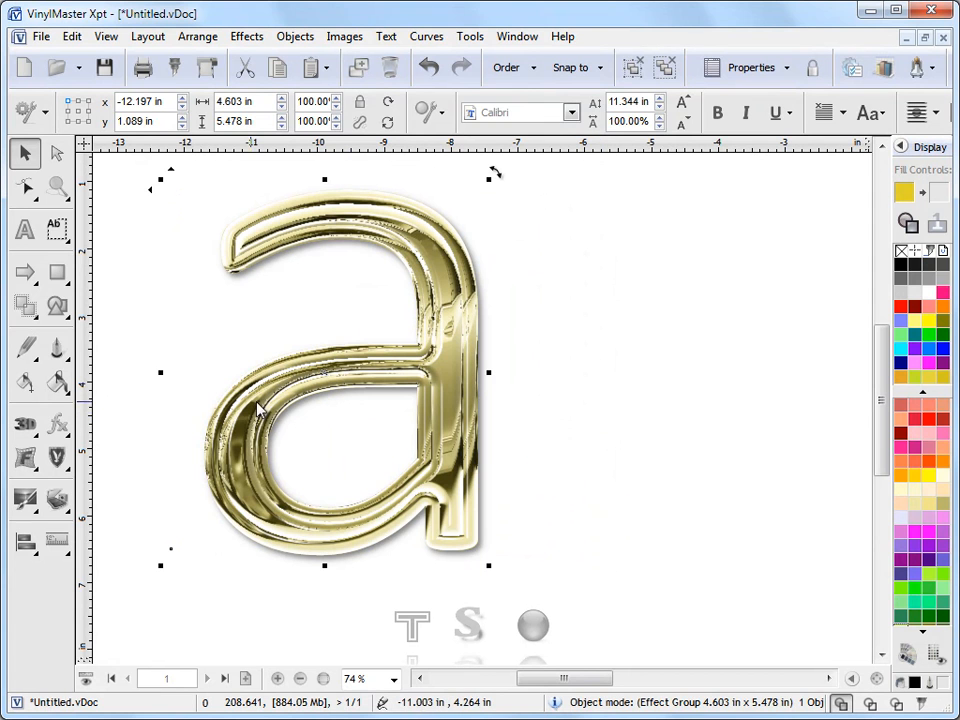
Apply the Natural Stone preset effect from the Assorted category to the gold letter "a".
left_click(58, 424)
left_click(100, 443)
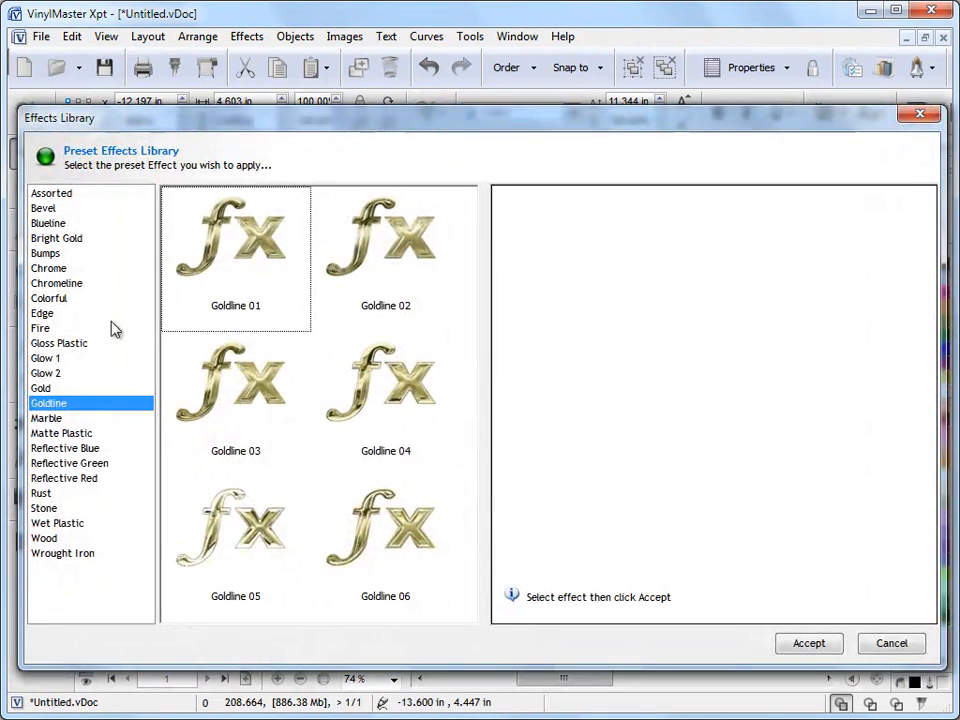
left_click(67, 196)
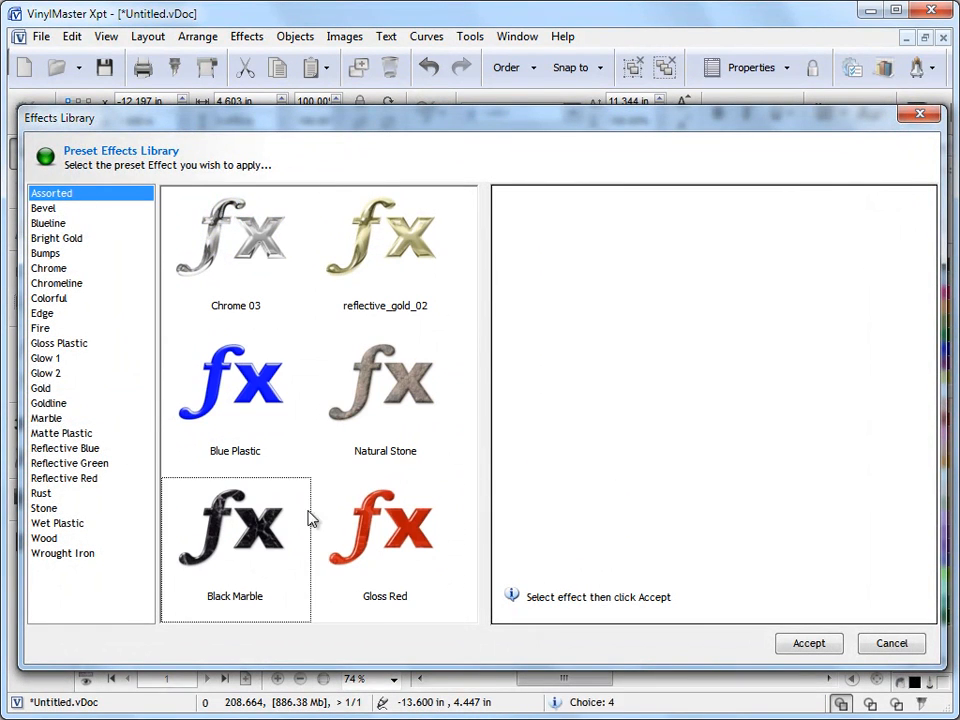
left_click(424, 425)
left_click(825, 650)
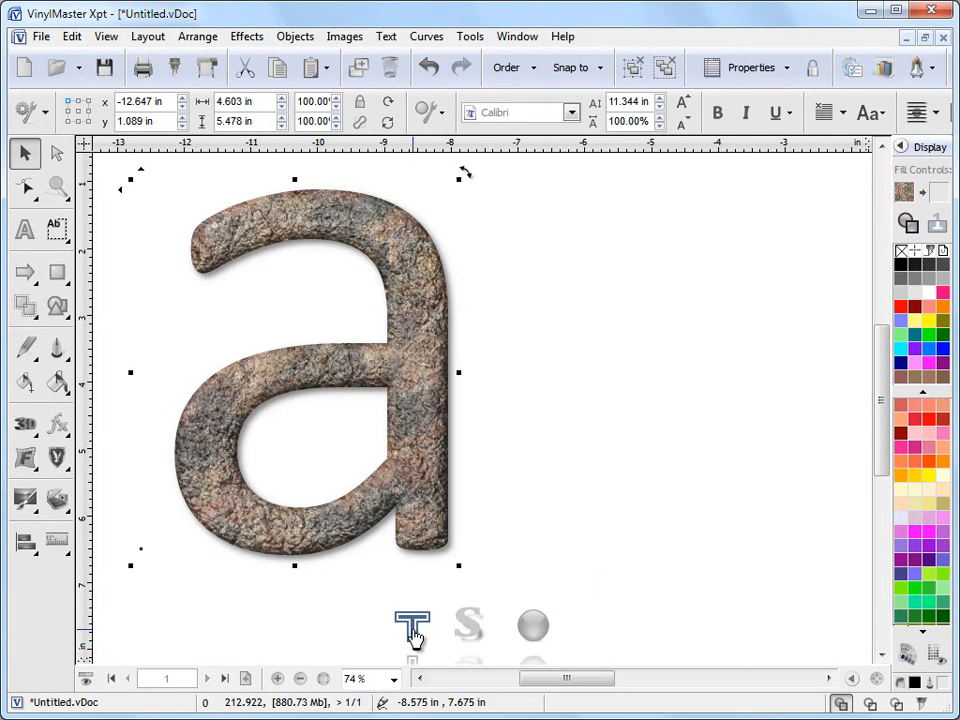
Adjust the stone letter's shadow slightly and switch to its outline controls.
left_click(471, 632)
mouse_move(321, 388)
left_mouse_down()
mouse_move(336, 404)
mouse_move(311, 381)
mouse_move(322, 391)
left_mouse_up()
left_click(362, 628)
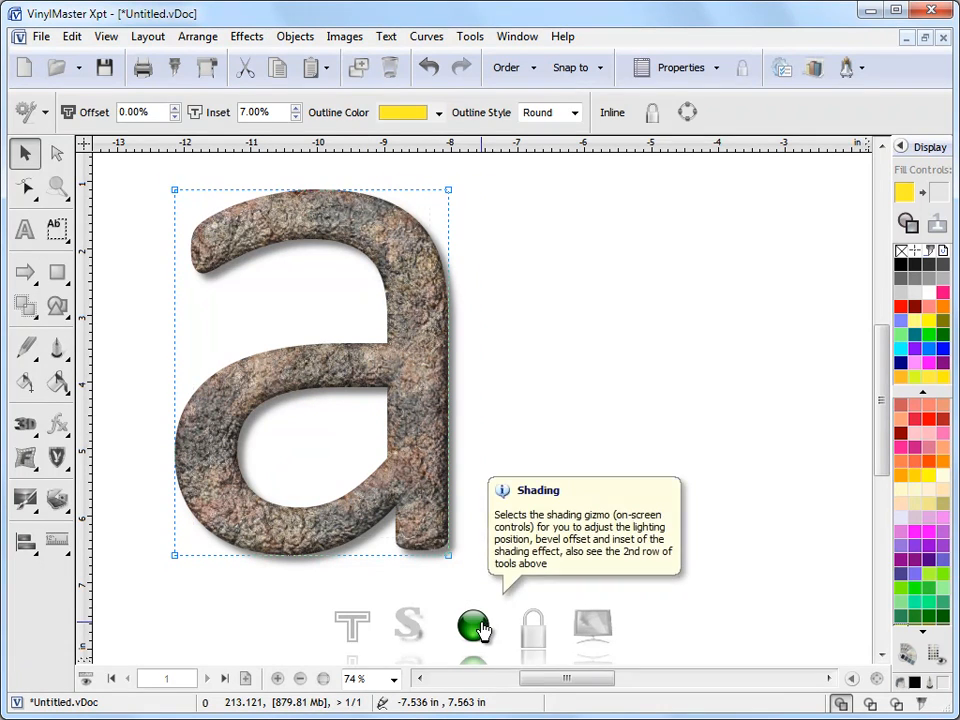
Open the Shading Effects Editor beside the stone letter and shift the first light source outward on the lighting sphere.
left_click(478, 627)
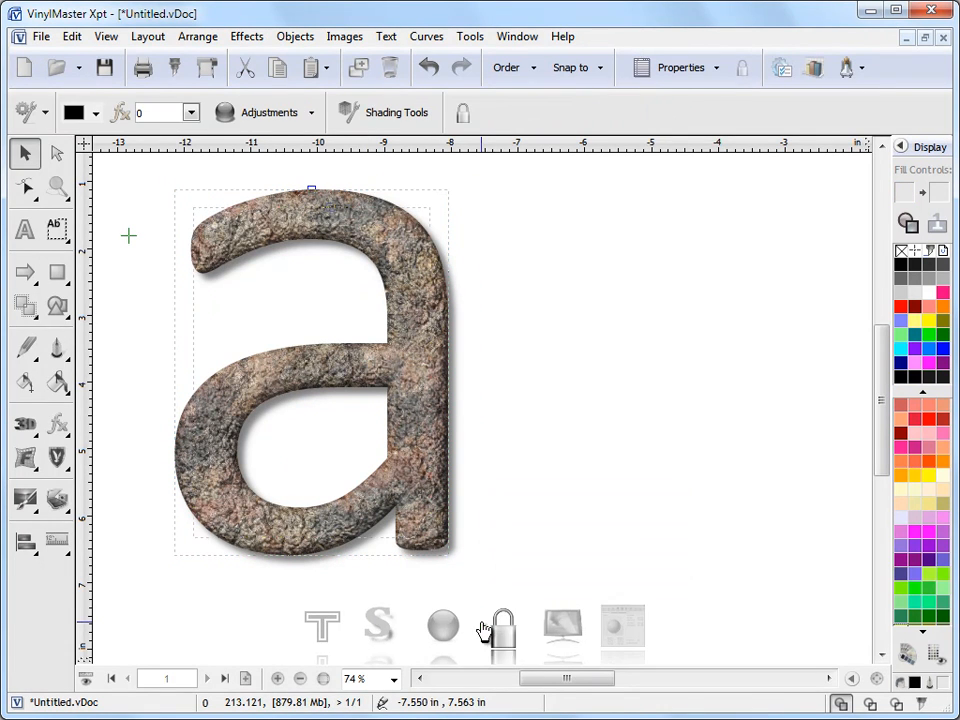
left_click(628, 645)
mouse_move(553, 125)
left_mouse_down()
mouse_move(568, 150)
mouse_move(776, 79)
mouse_move(764, 78)
left_mouse_up()
left_click_drag(568, 678, 583, 686)
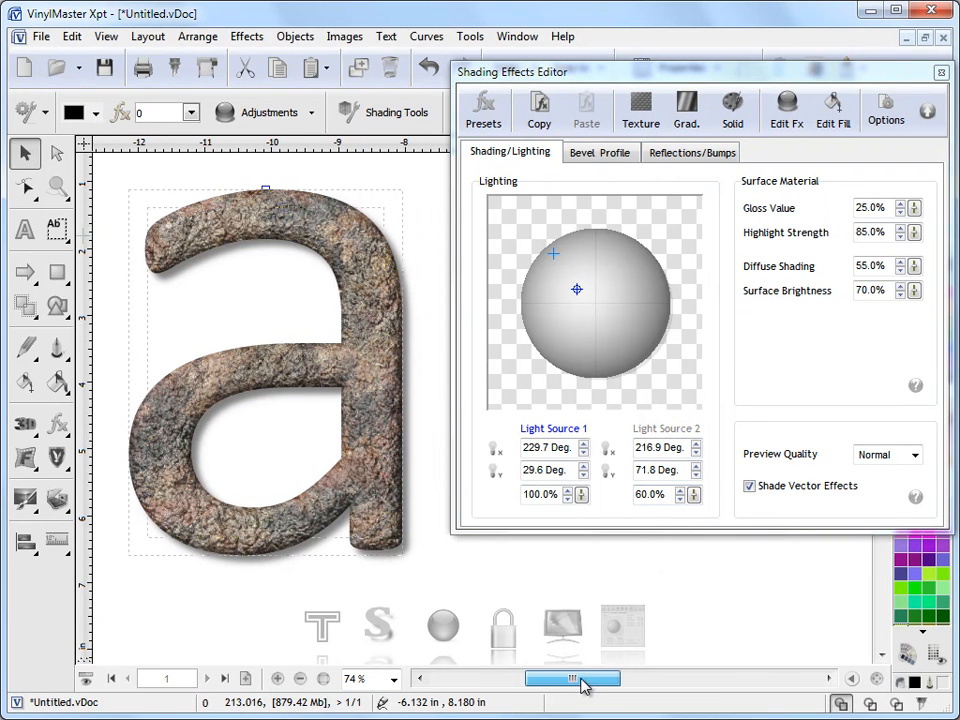
left_click_drag(666, 80, 652, 83)
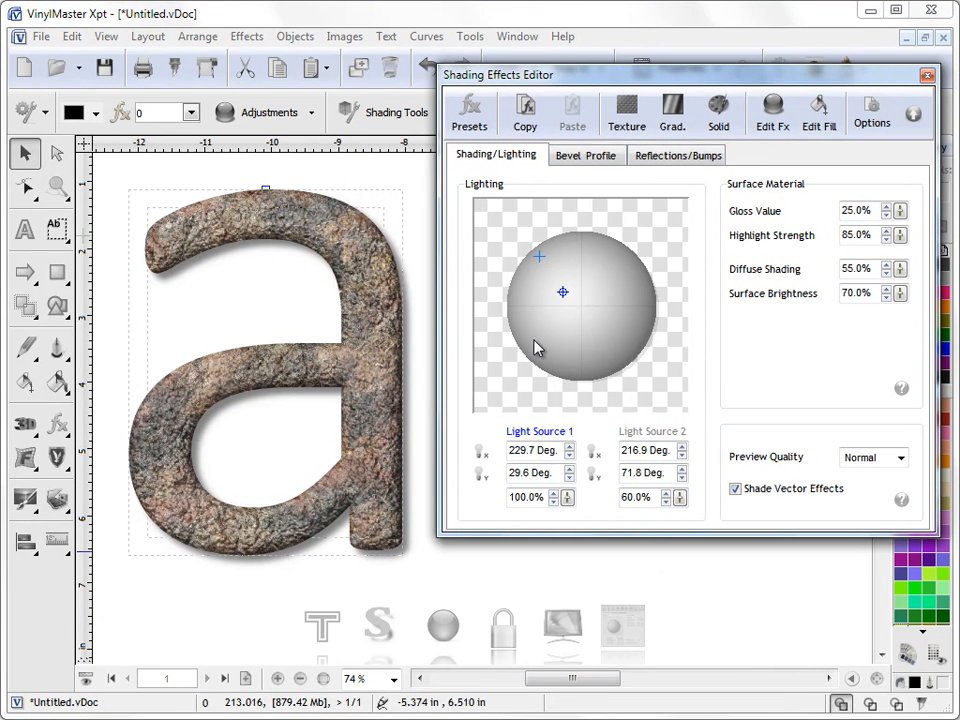
mouse_move(563, 292)
left_mouse_down()
mouse_move(591, 322)
mouse_move(605, 270)
mouse_move(549, 264)
left_mouse_up()
Try the straight bevel profile on the stone letter and settle on the S-curve profile.
left_click(583, 156)
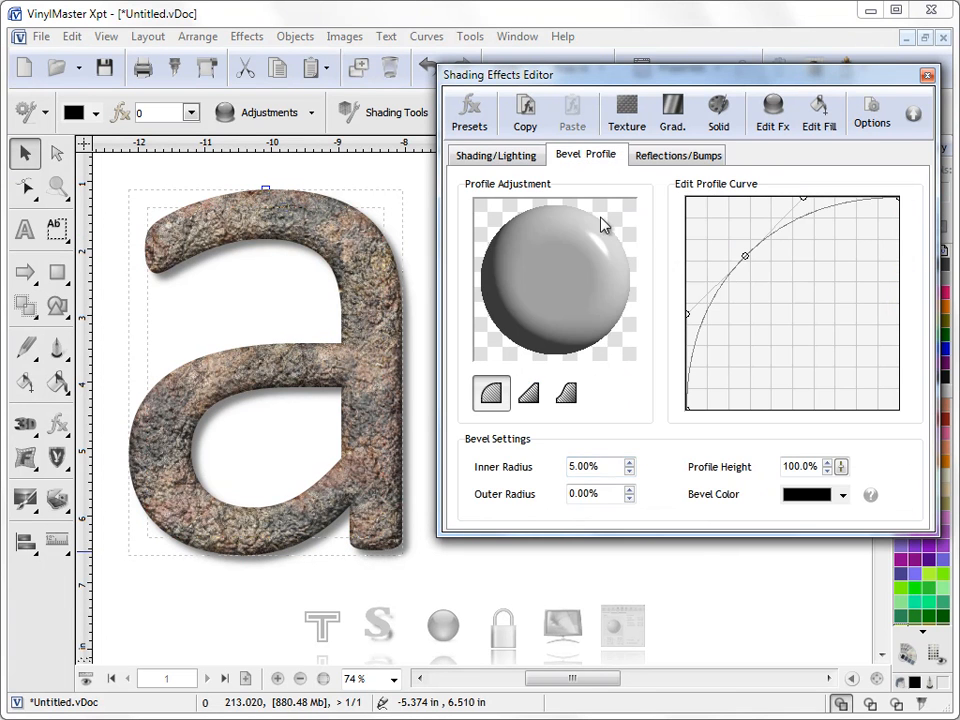
left_click(528, 395)
left_click(565, 398)
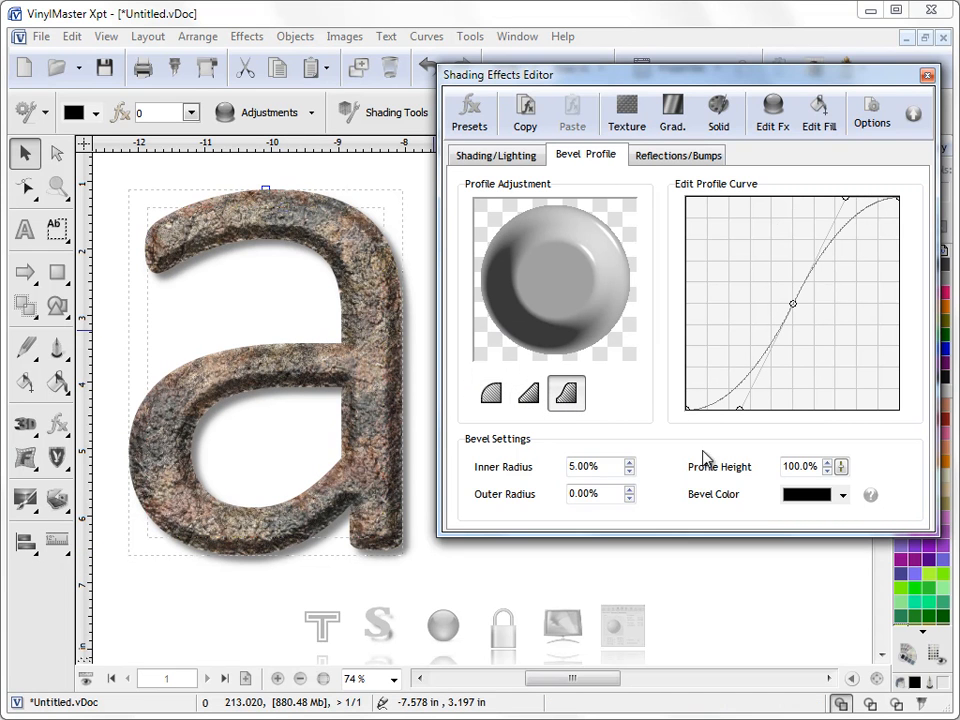
Replace the stone letter's bump map with the swirl texture FC_RM_01.$02000100 from the Extra category.
left_click(660, 160)
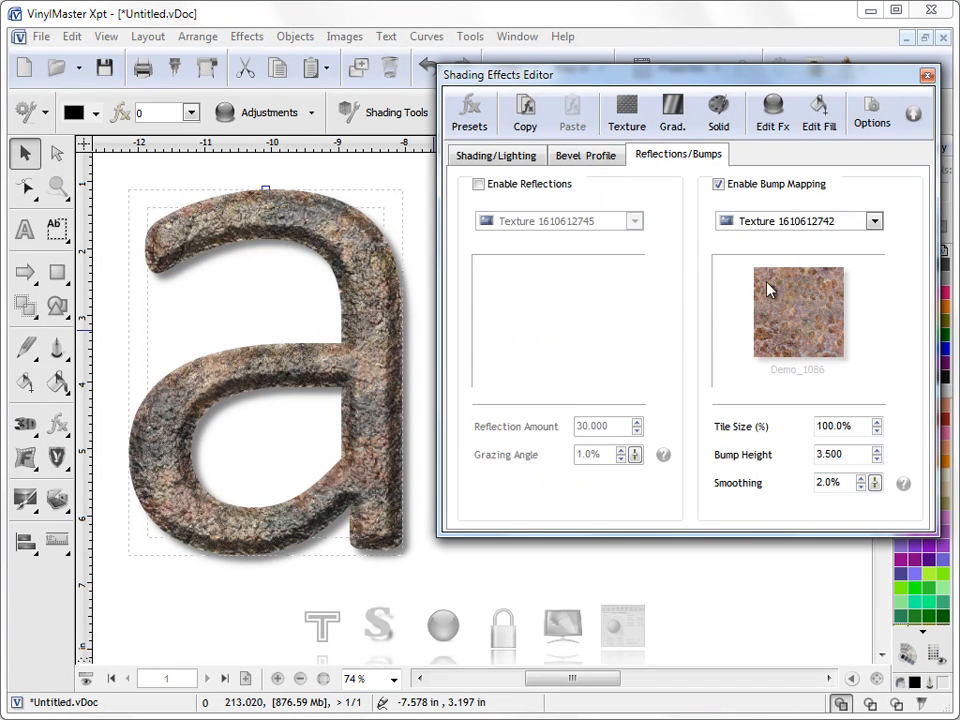
left_click(874, 221)
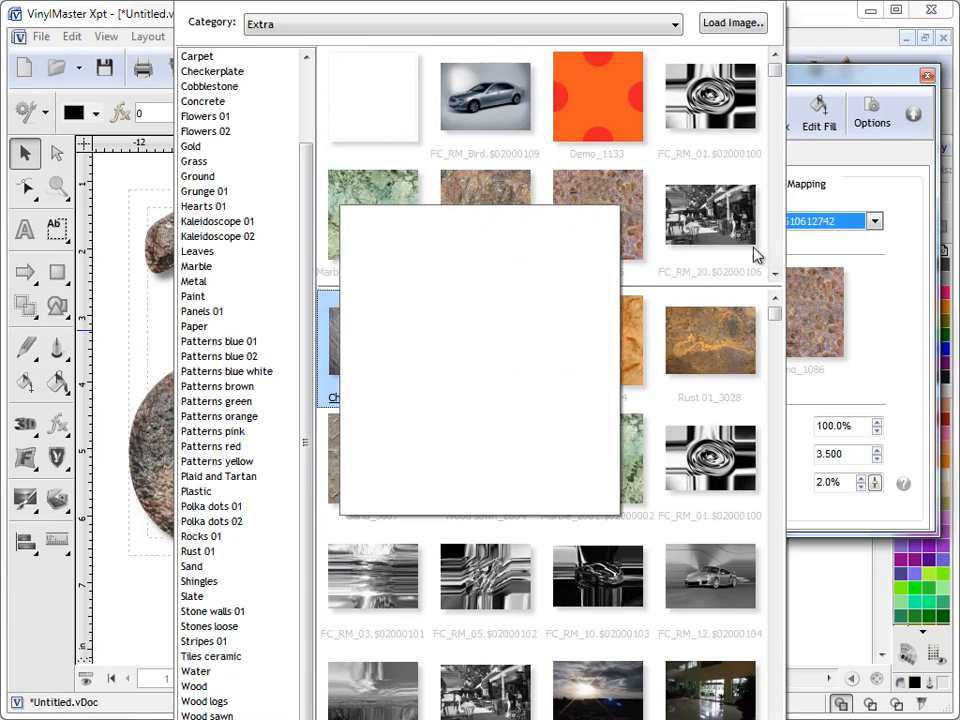
double_click(752, 458)
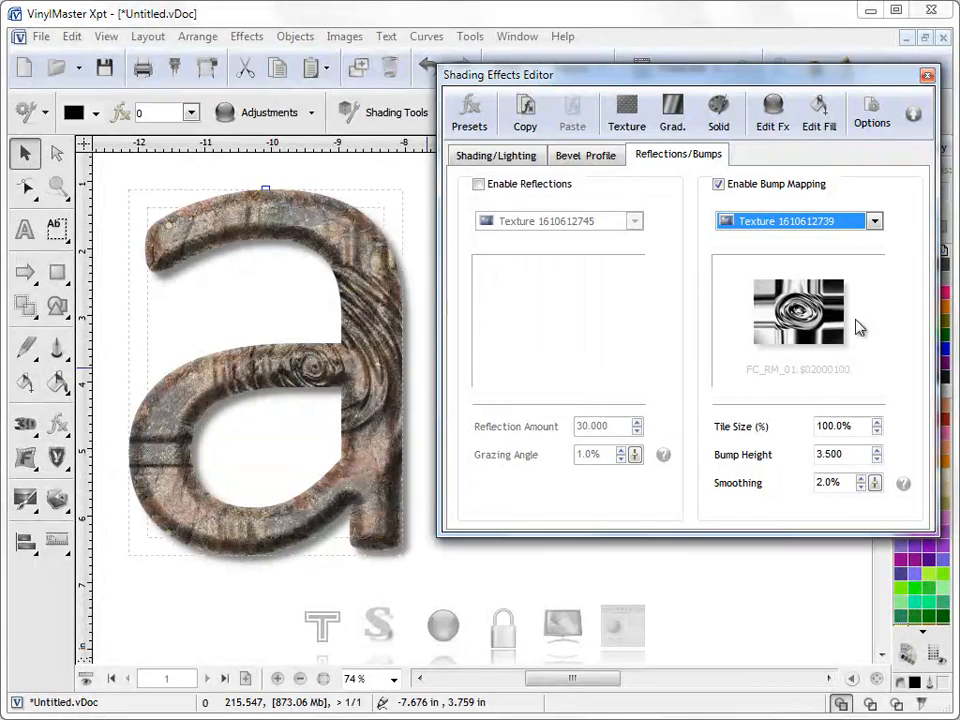
Browse the texture categories and set the bump map to Metal_2003 from the Metal category.
left_click(874, 221)
mouse_move(660, 480)
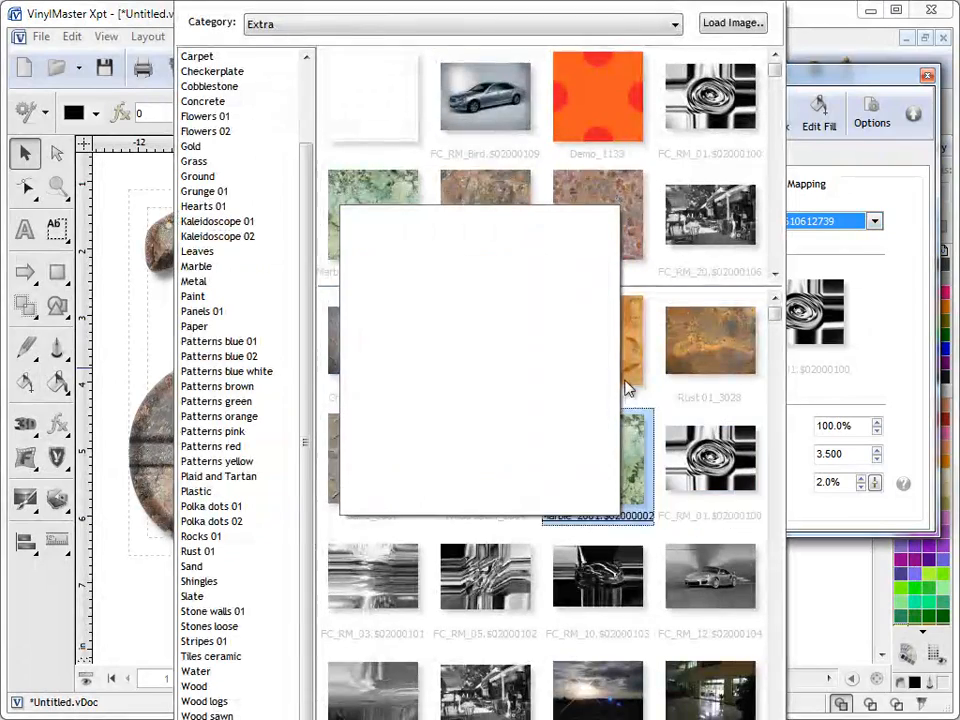
left_click(240, 372)
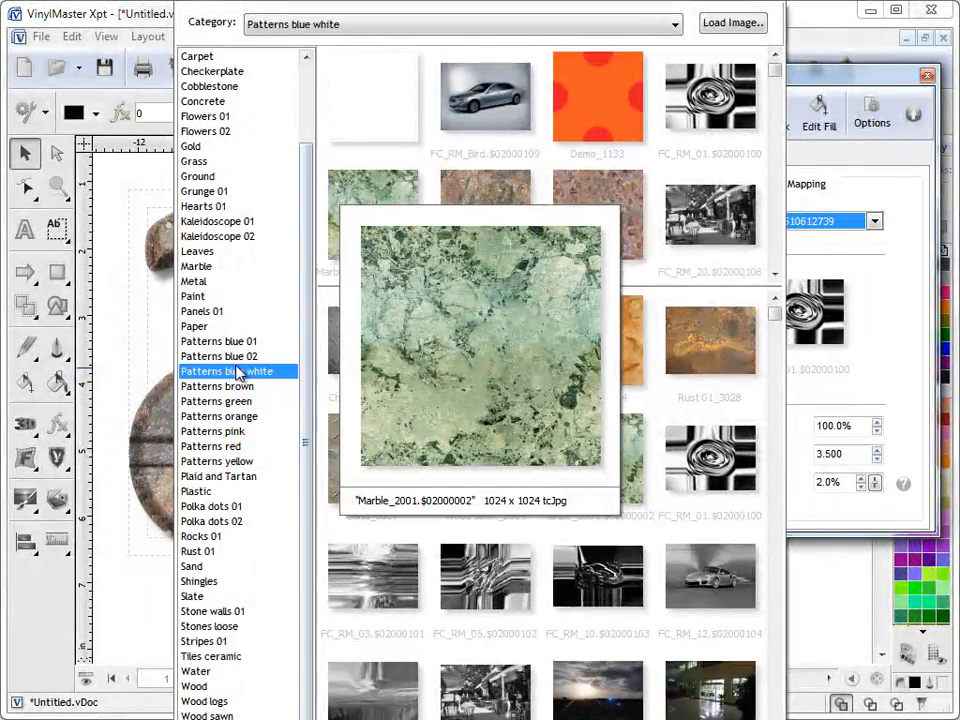
left_click(228, 328)
left_click(222, 283)
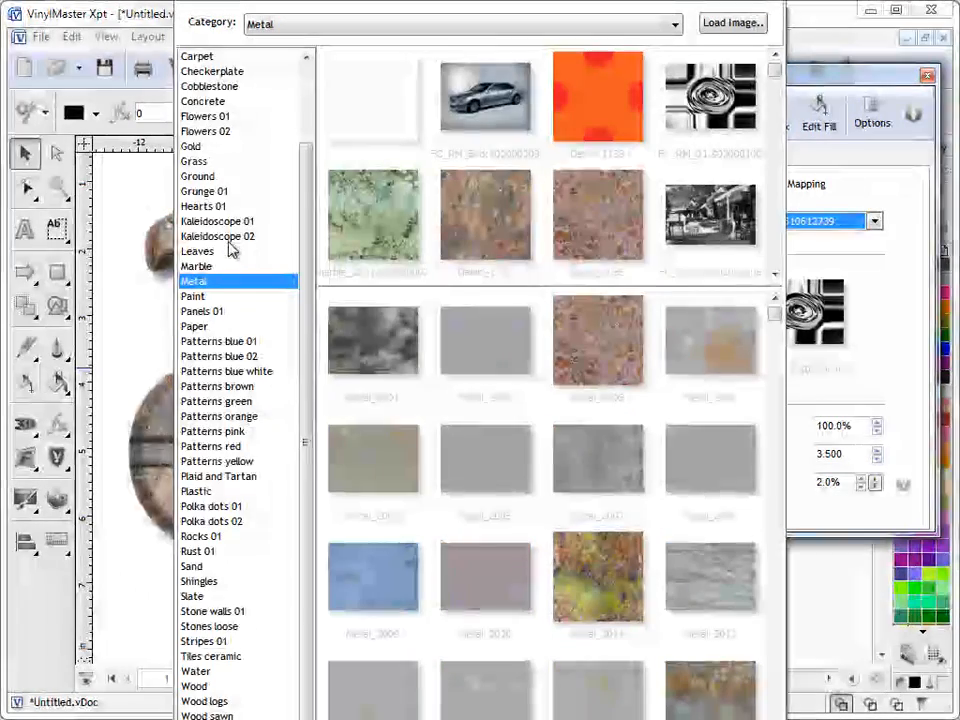
left_click(615, 330)
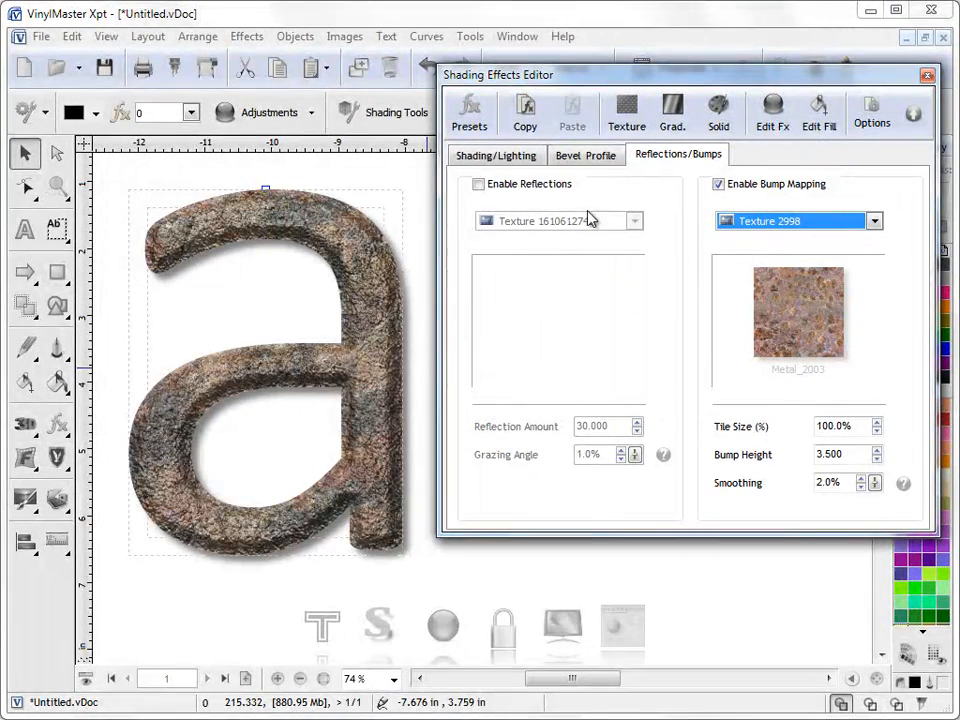
Apply the reflective_gold_02 preset effect from the Assorted category to the stone letter.
left_click(476, 124)
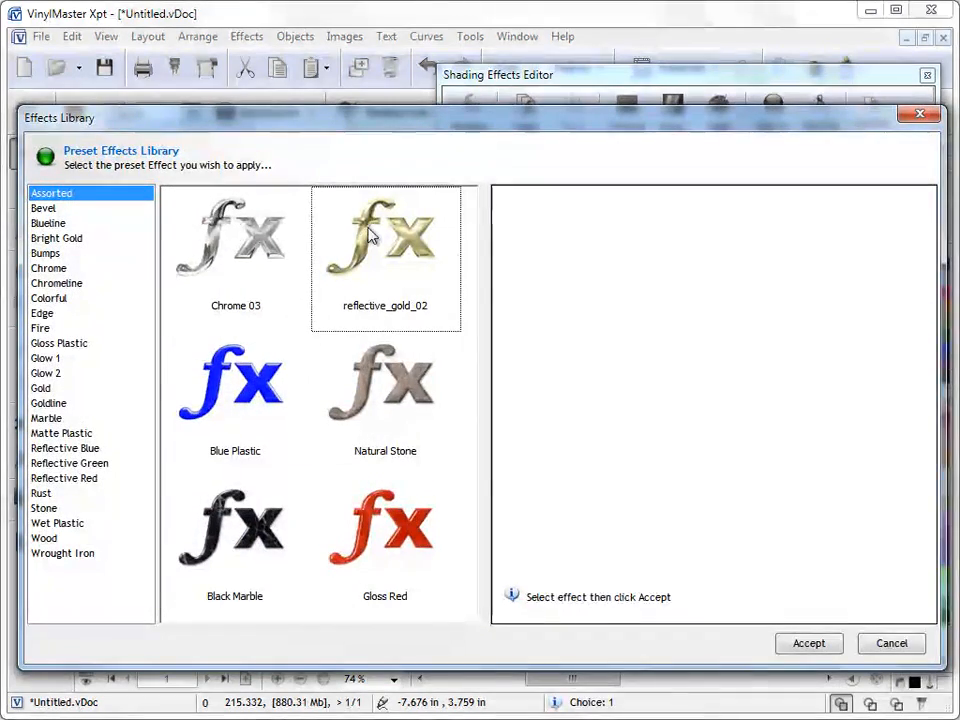
left_click(370, 235)
left_click(809, 643)
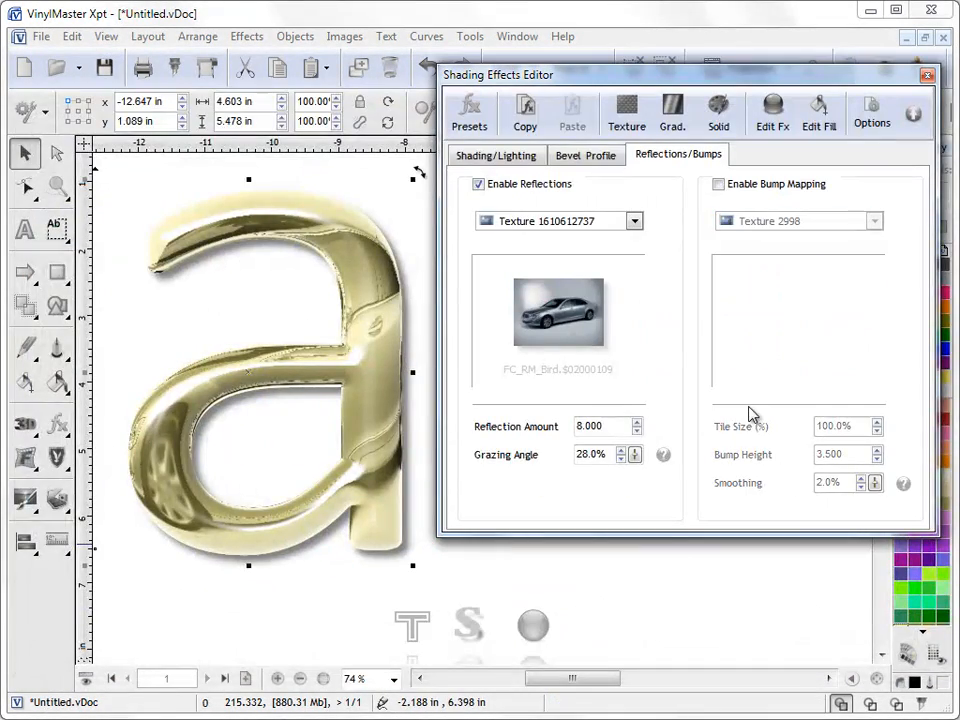
Change the gold letter's reflection texture to the car image FC_RM_12.$02000104 from the Extra category.
left_click(624, 222)
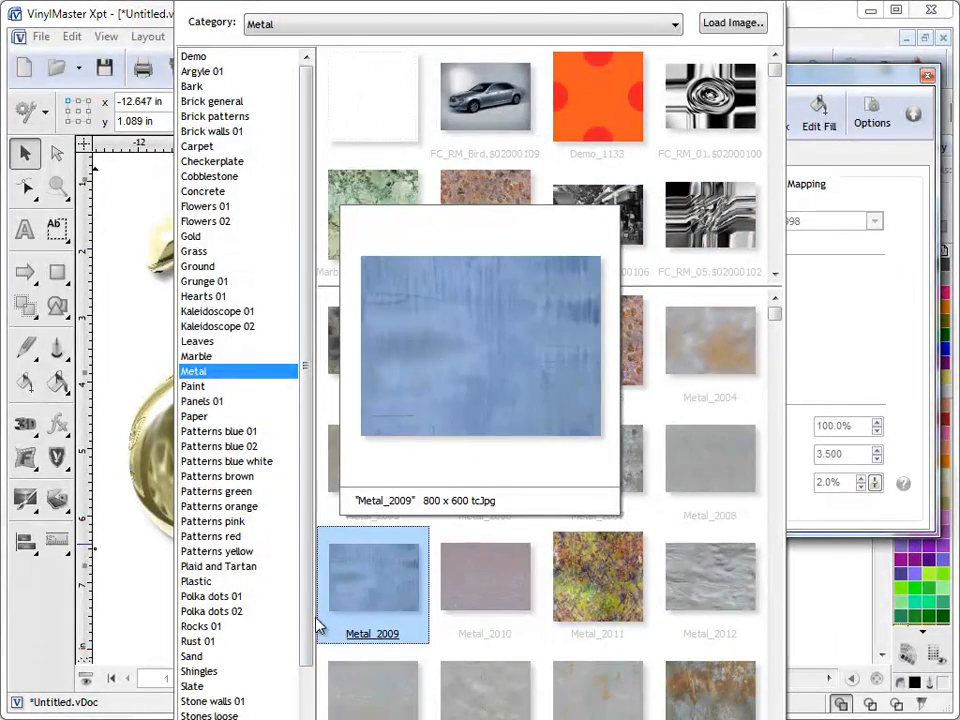
left_click_drag(306, 640, 306, 719)
left_click(200, 719)
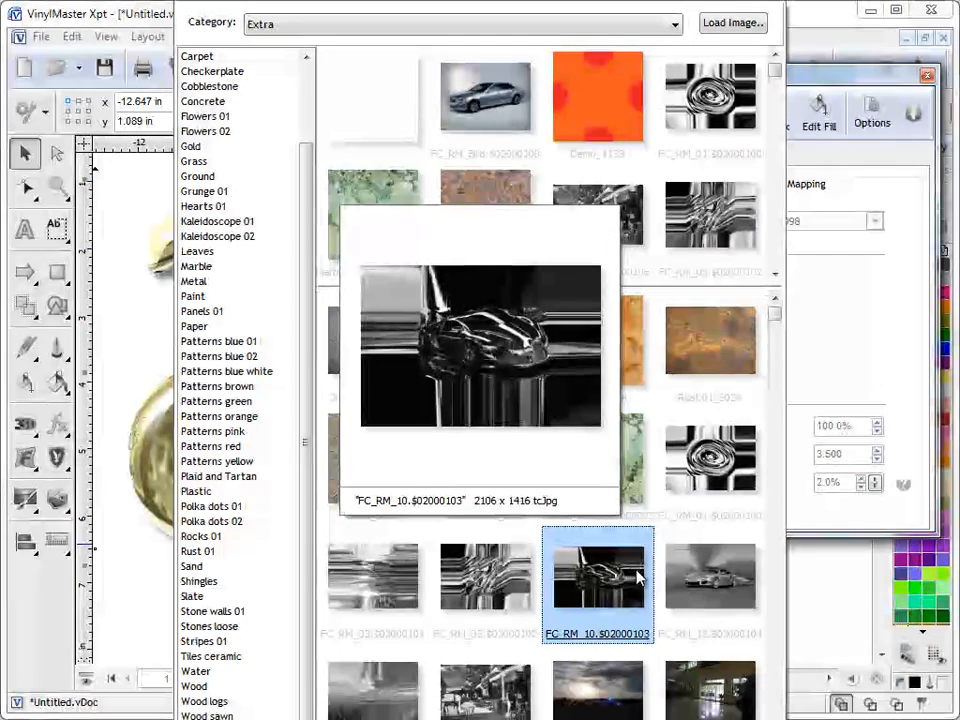
left_click(726, 566)
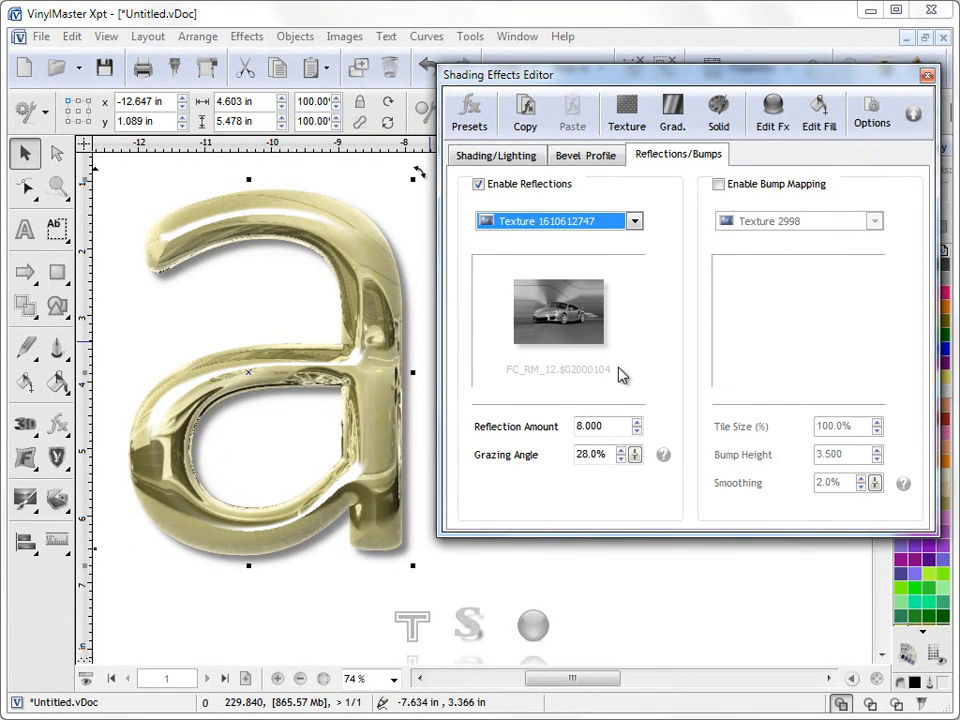
Experiment with the reflection strength, ending with a Reflection Amount of 11 and a Grazing Angle of 8%.
left_click(636, 423)
left_click(636, 423)
left_click(636, 423)
left_click(637, 424)
left_click(637, 424)
left_click(637, 424)
left_click(637, 432)
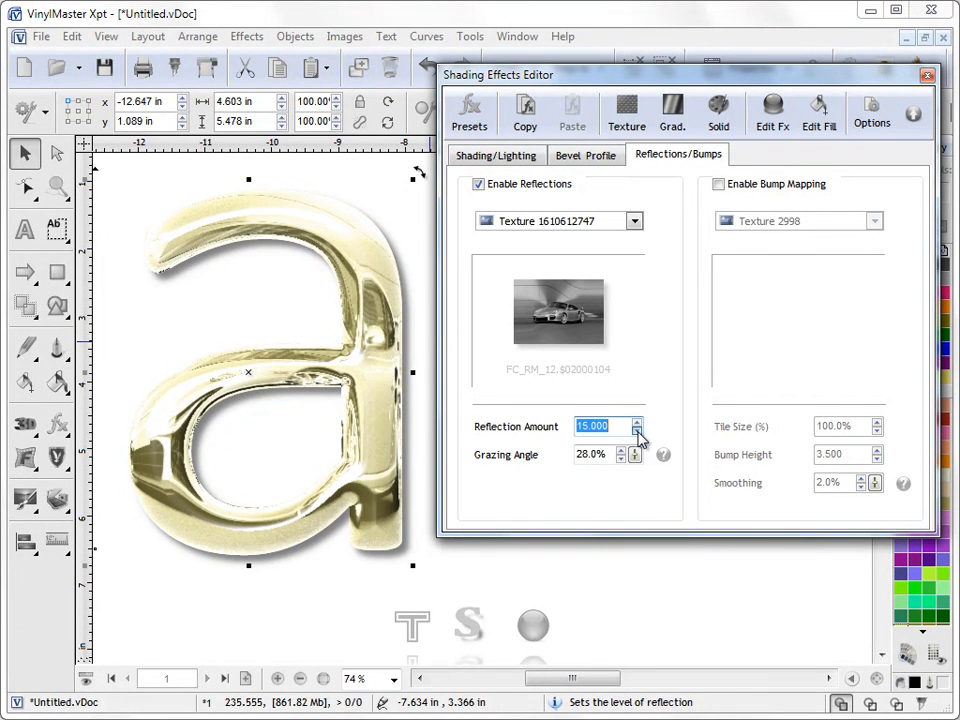
left_click_drag(633, 454, 647, 503)
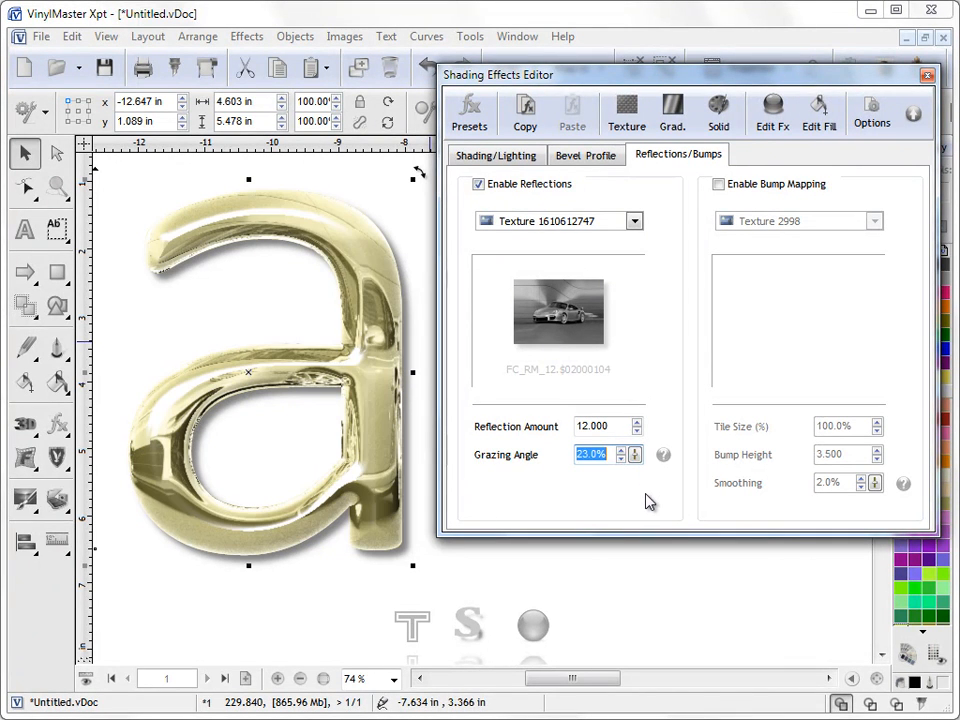
left_click_drag(634, 456, 643, 484)
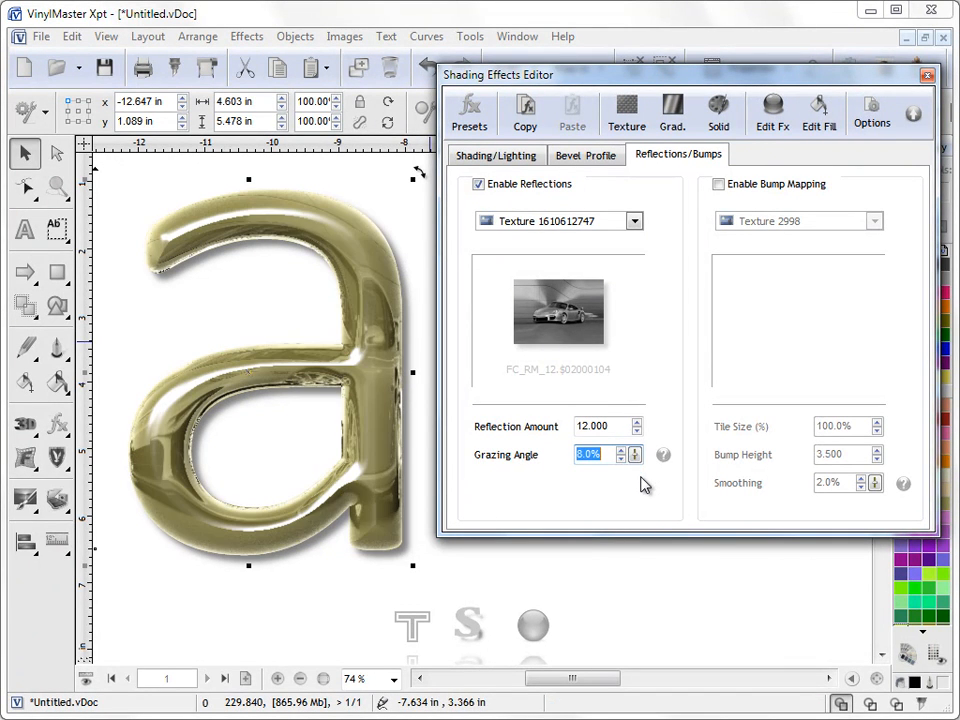
mouse_move(636, 428)
left_mouse_down()
mouse_move(639, 444)
mouse_move(638, 427)
left_mouse_up()
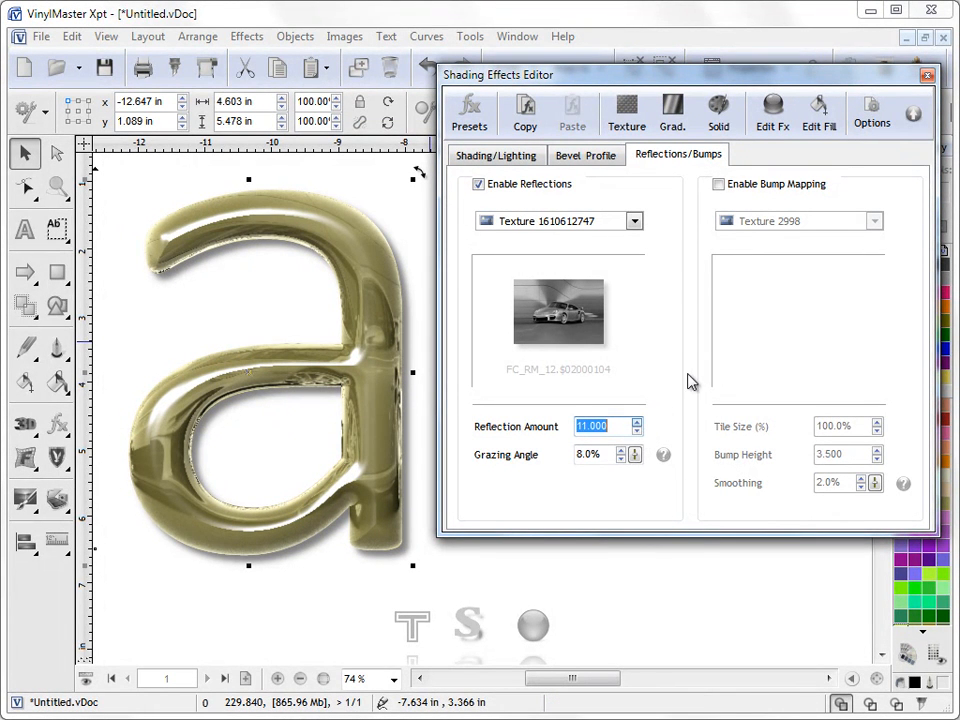
Reposition the lights on the sphere, placing source 1 at 259.7 and 65.2 degrees and source 2 at 140.4 and 68.1 degrees.
left_click(496, 155)
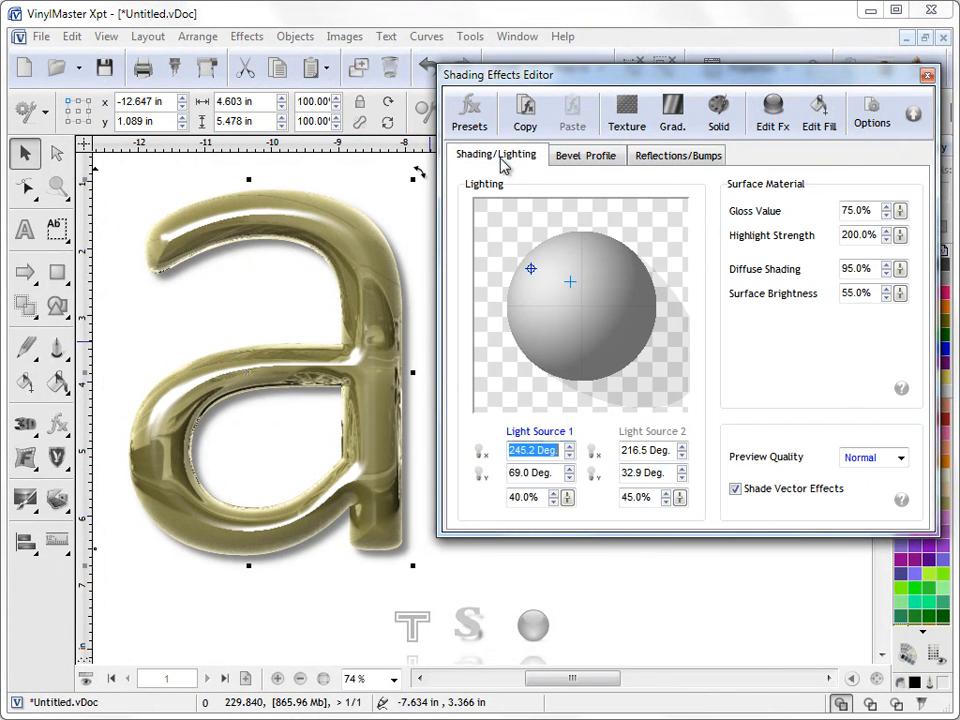
mouse_move(533, 273)
left_mouse_down()
mouse_move(563, 329)
mouse_move(576, 275)
left_mouse_up()
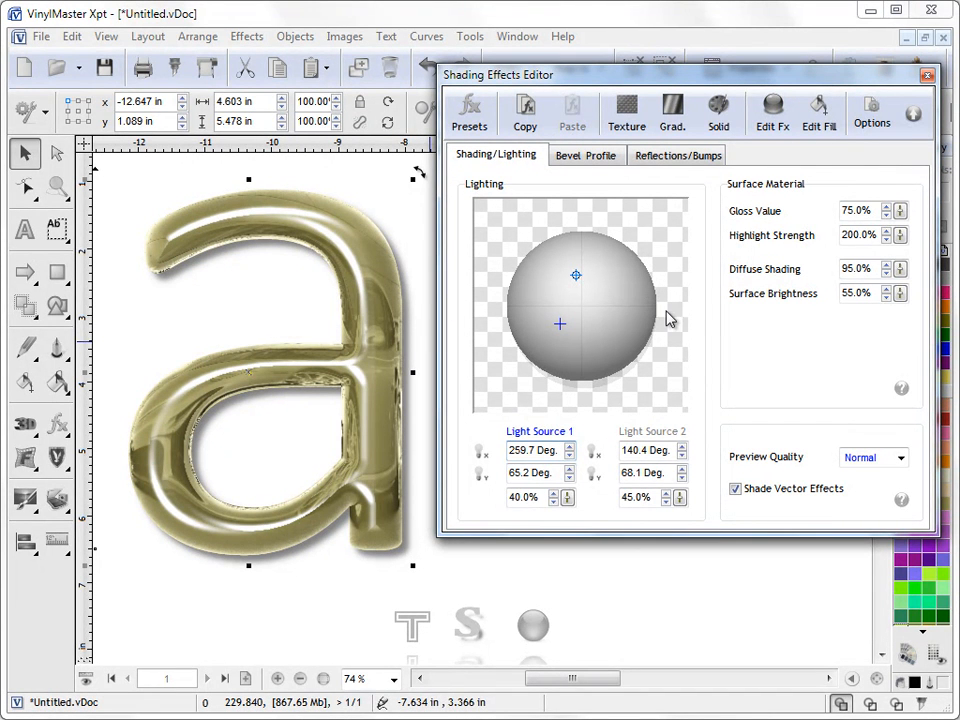
Set the gold surface's Gloss Value to 95% and its Highlight Strength to 130%.
left_click(900, 206)
left_click(900, 206)
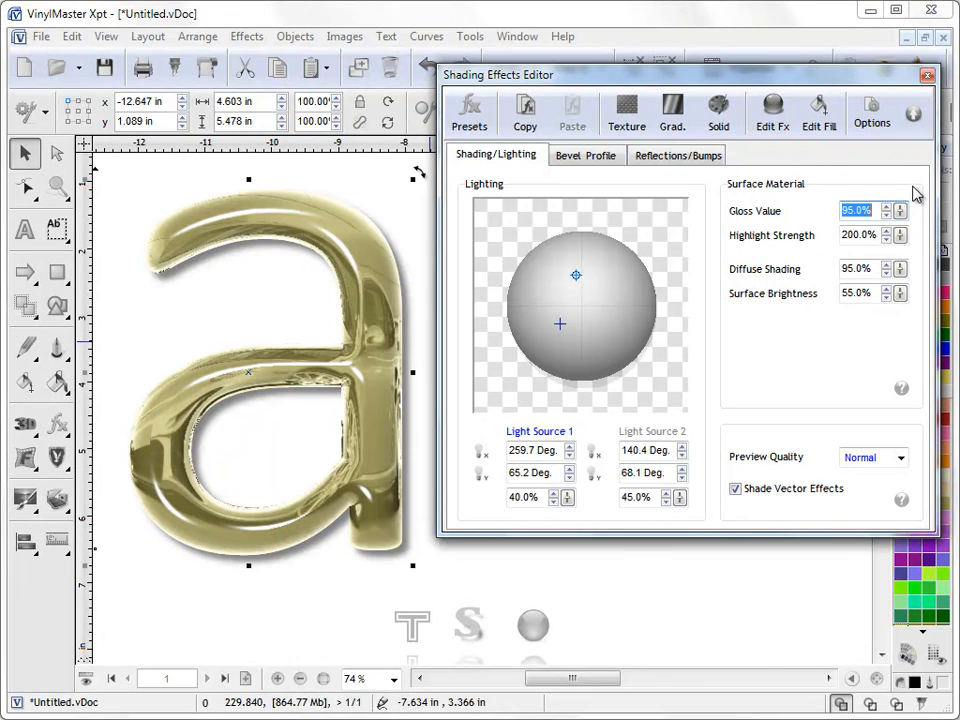
left_click(900, 239)
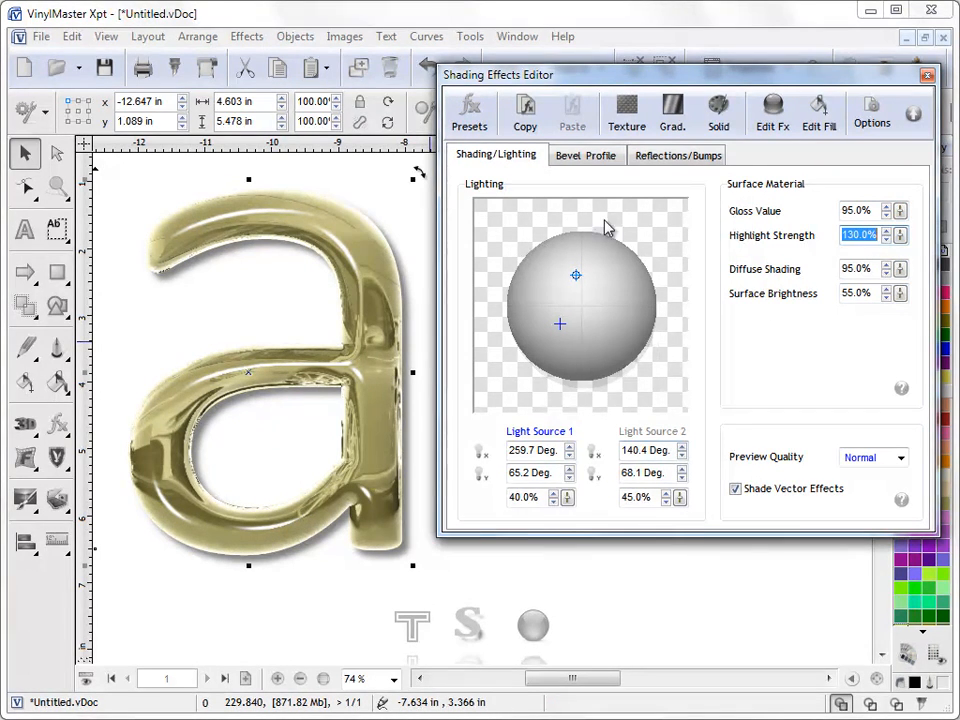
Apply the S-shaped bevel profile to the gold letter and reshape its curve into a convex arc by moving the midpoint and both handles.
left_click(586, 155)
left_click(568, 392)
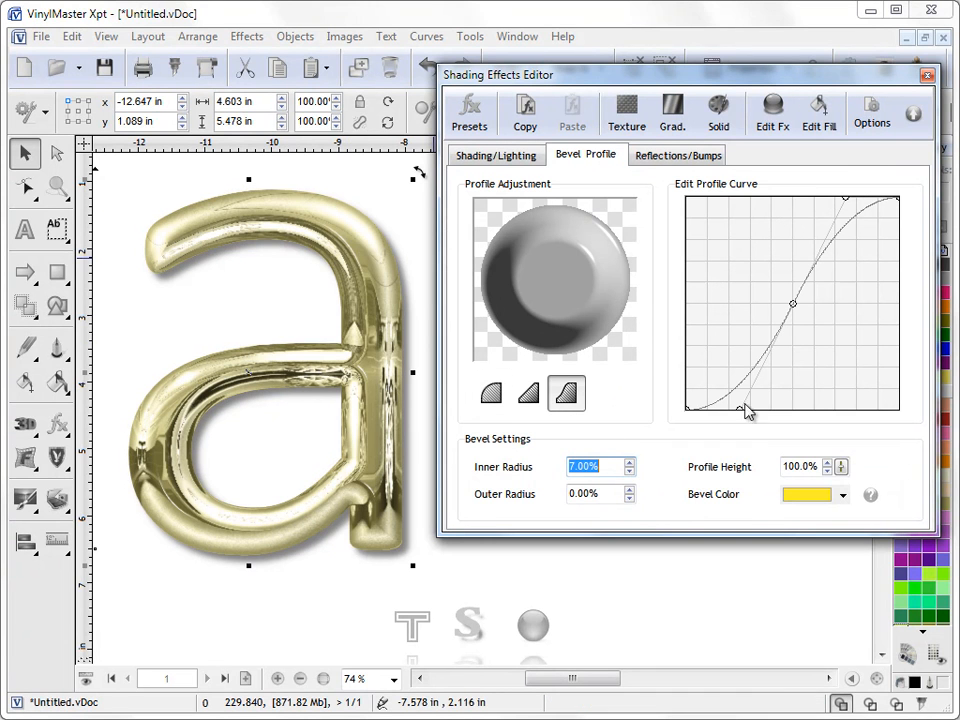
left_click_drag(793, 303, 751, 262)
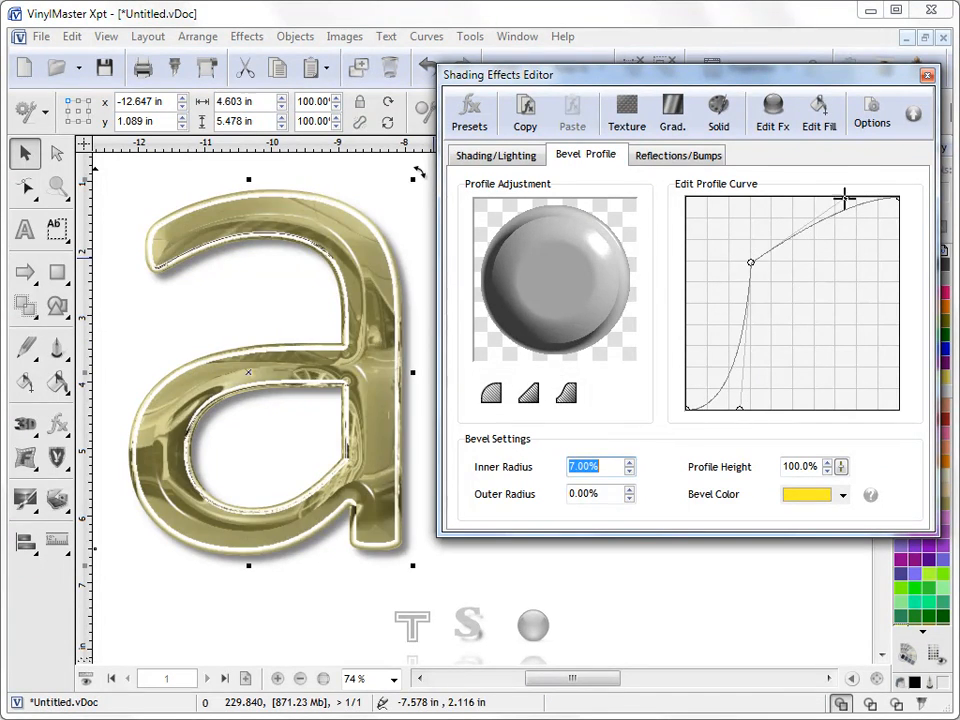
left_click_drag(845, 198, 851, 236)
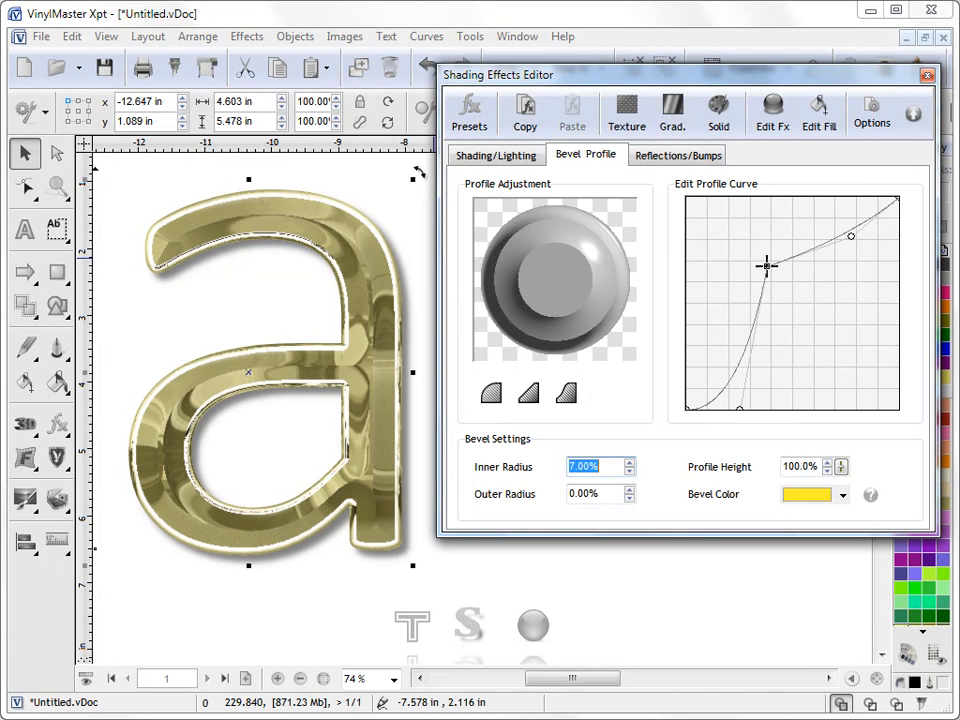
left_click_drag(753, 262, 773, 268)
left_click_drag(738, 408, 716, 320)
left_click_drag(773, 268, 767, 284)
left_click_drag(848, 235, 822, 231)
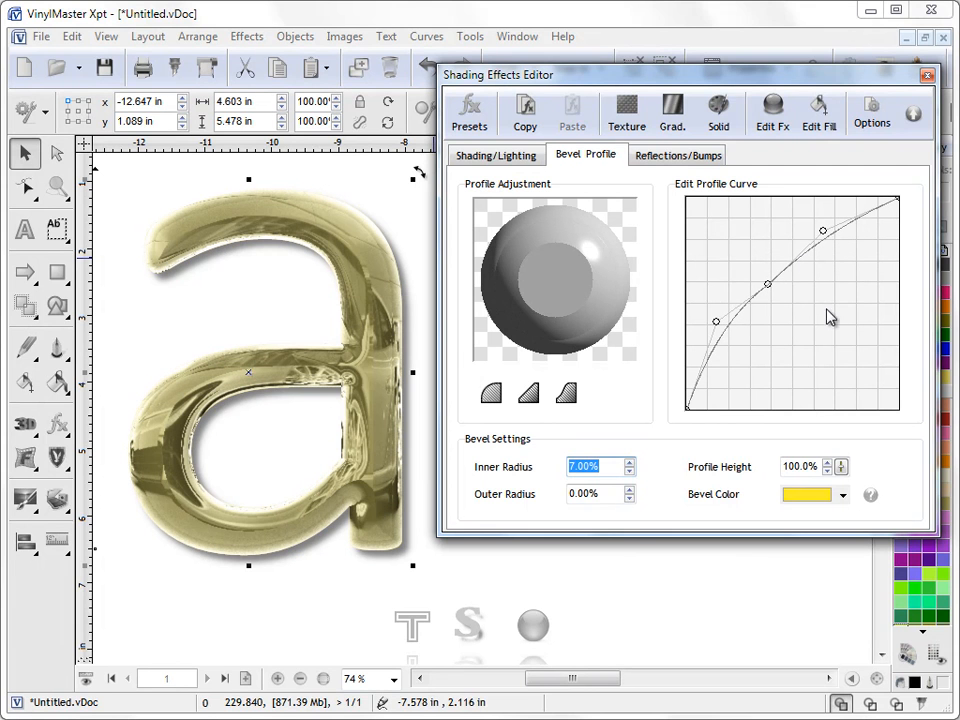
Browse the preset effects library and apply the red Gloss Plastic 02 preset from the Gloss Plastic category to the letter.
left_click(678, 155)
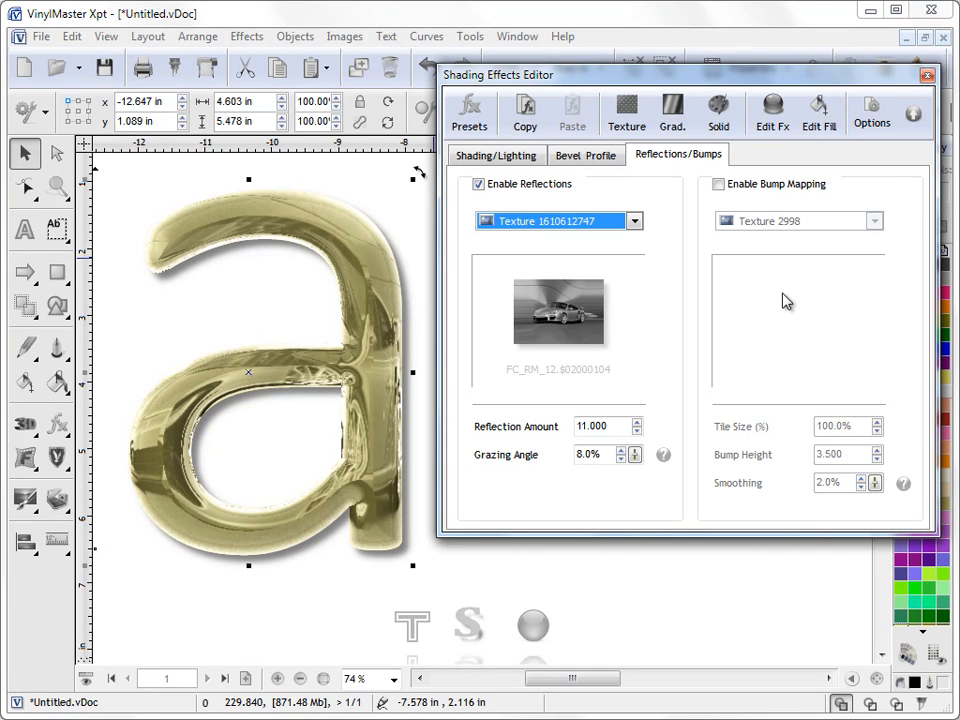
left_click(474, 122)
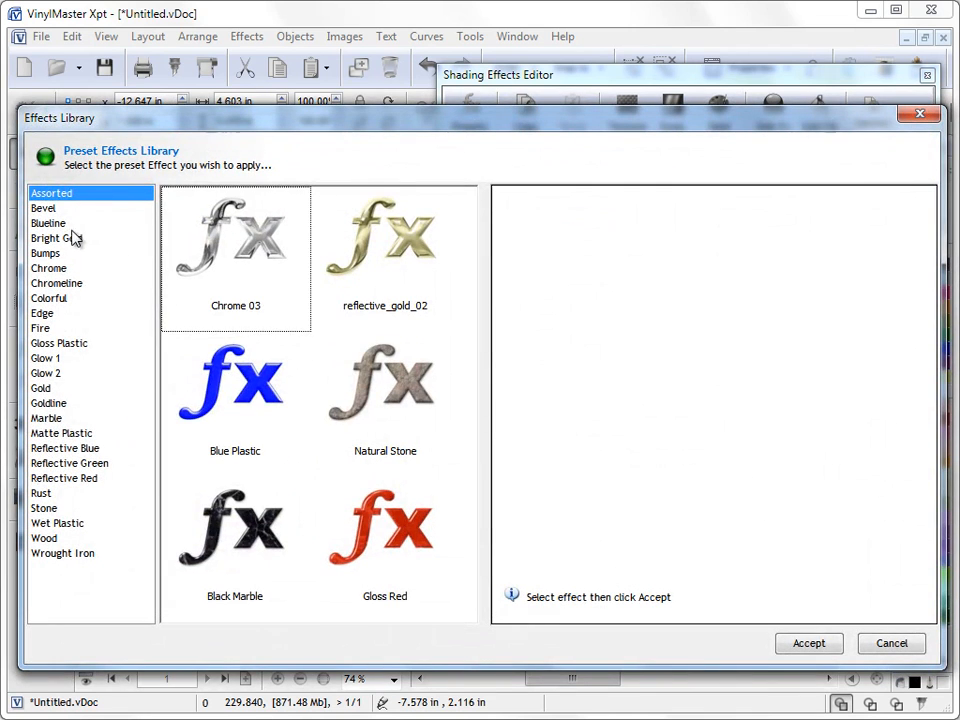
left_click(48, 434)
left_click(84, 449)
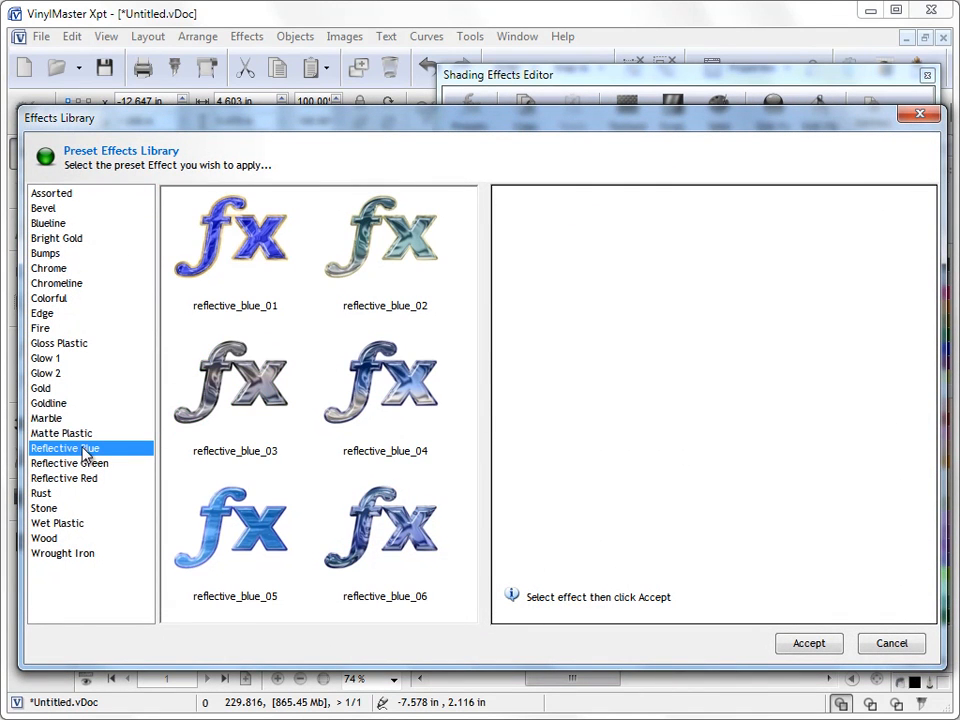
left_click(47, 418)
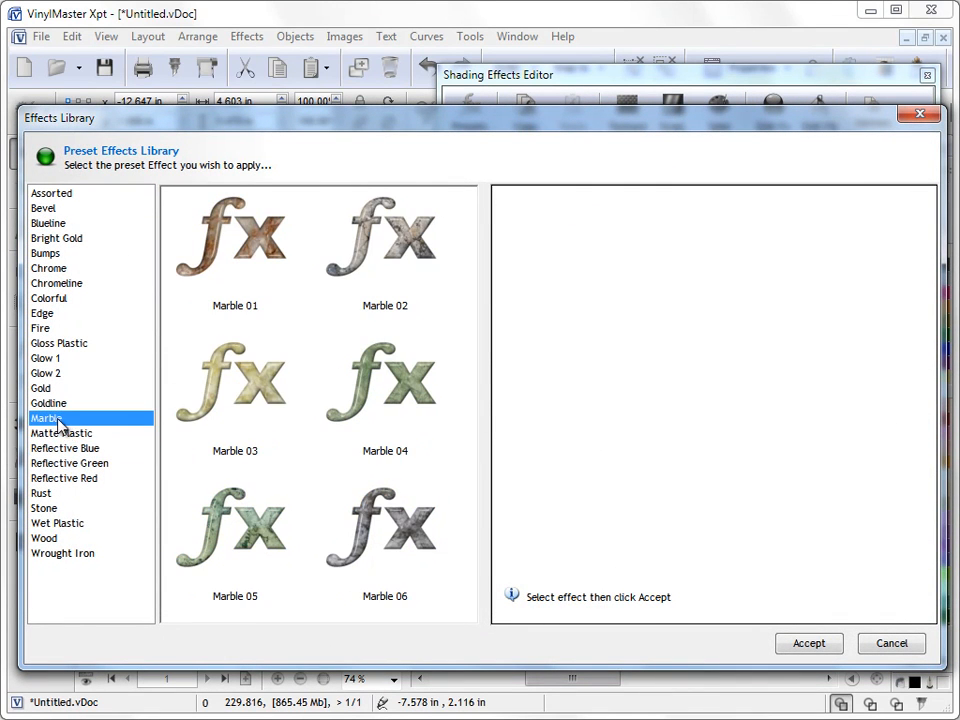
left_click(52, 343)
left_click(212, 257)
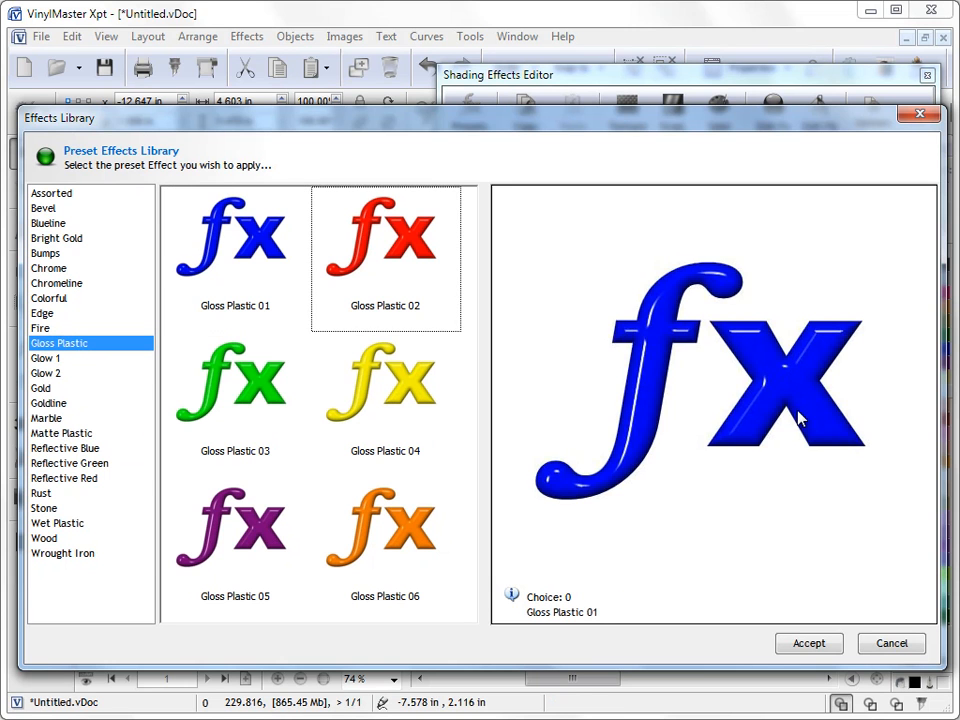
left_click(421, 402)
left_click(448, 258)
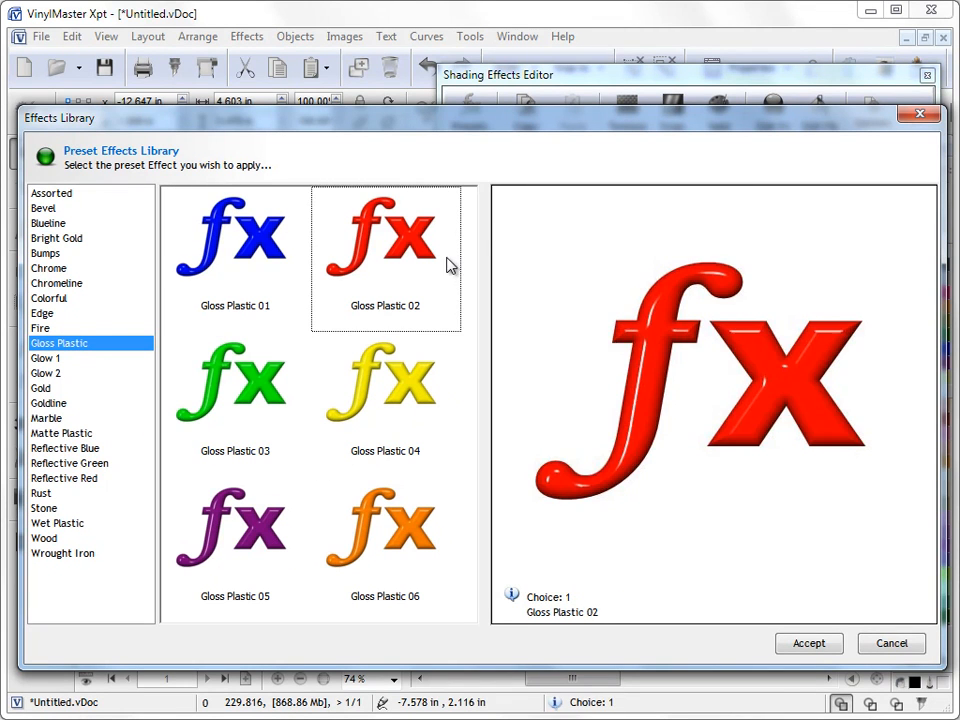
left_click(821, 643)
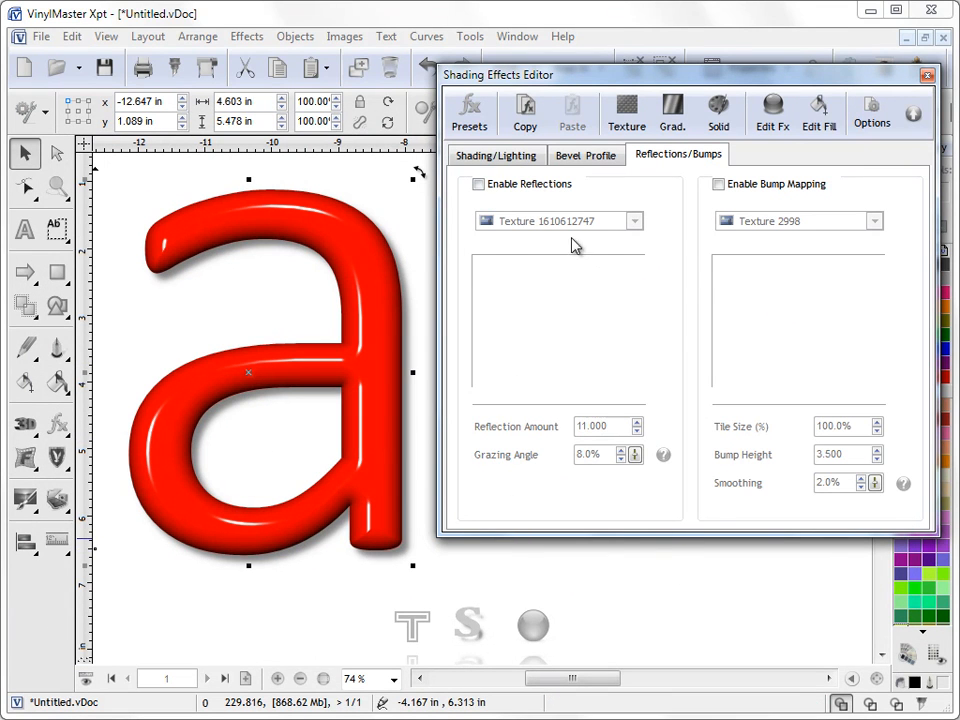
Reposition light source 1 near the top of the lighting sphere at 276.5 and 48.2 degrees.
left_click(522, 157)
mouse_move(559, 303)
left_mouse_down()
mouse_move(538, 288)
mouse_move(587, 256)
left_mouse_up()
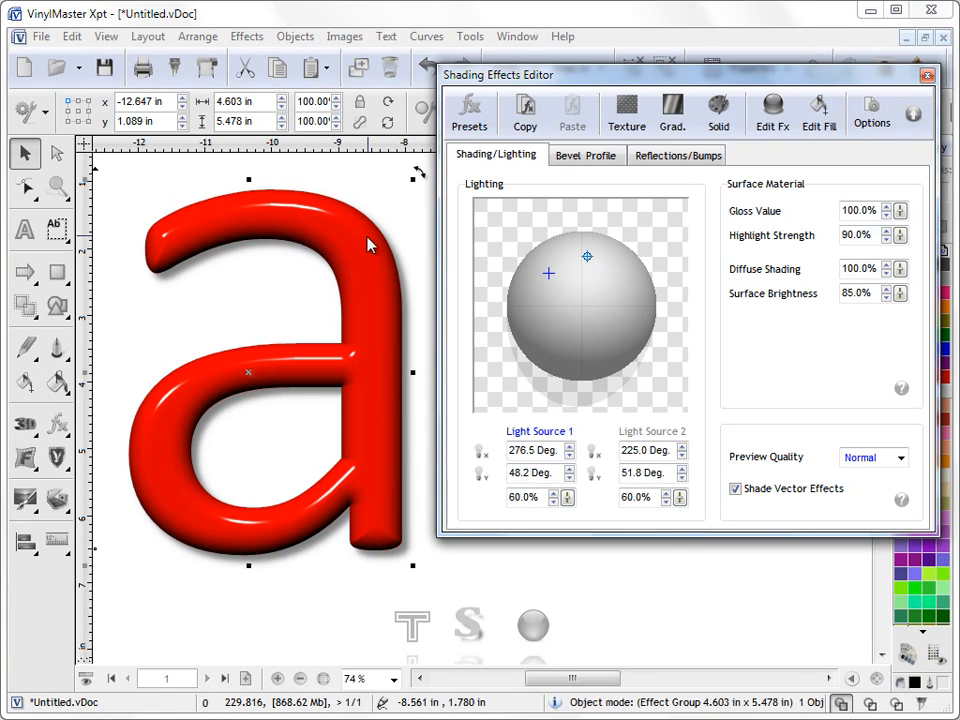